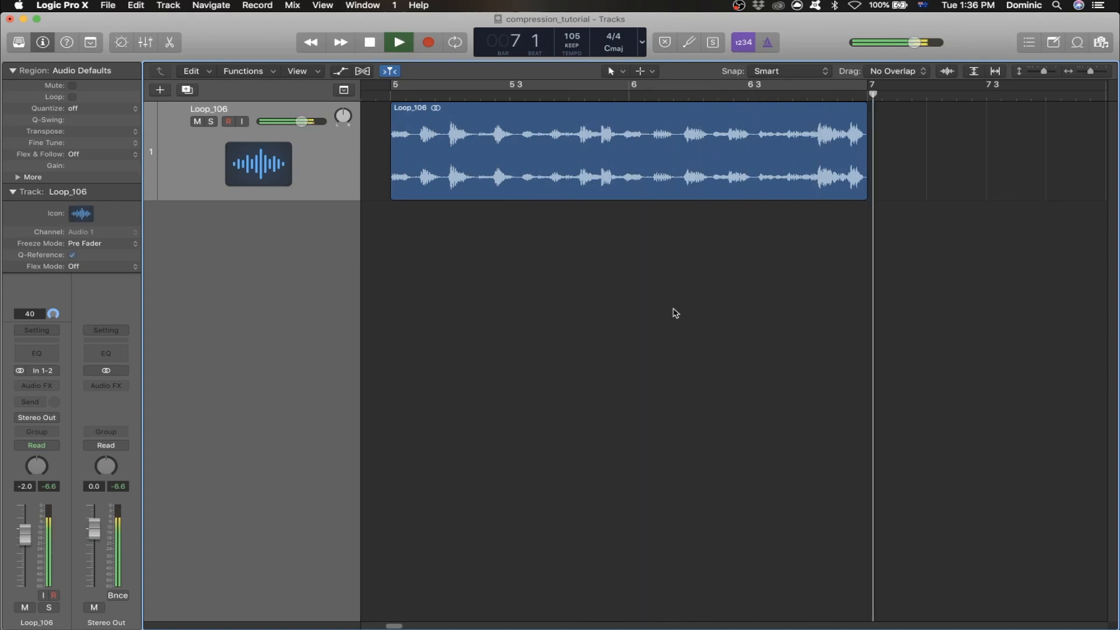
- Stop playback, enable a cycle range over the Loop_106 region from bar 5 to 7, and place the playhead at bar 5
key(space)
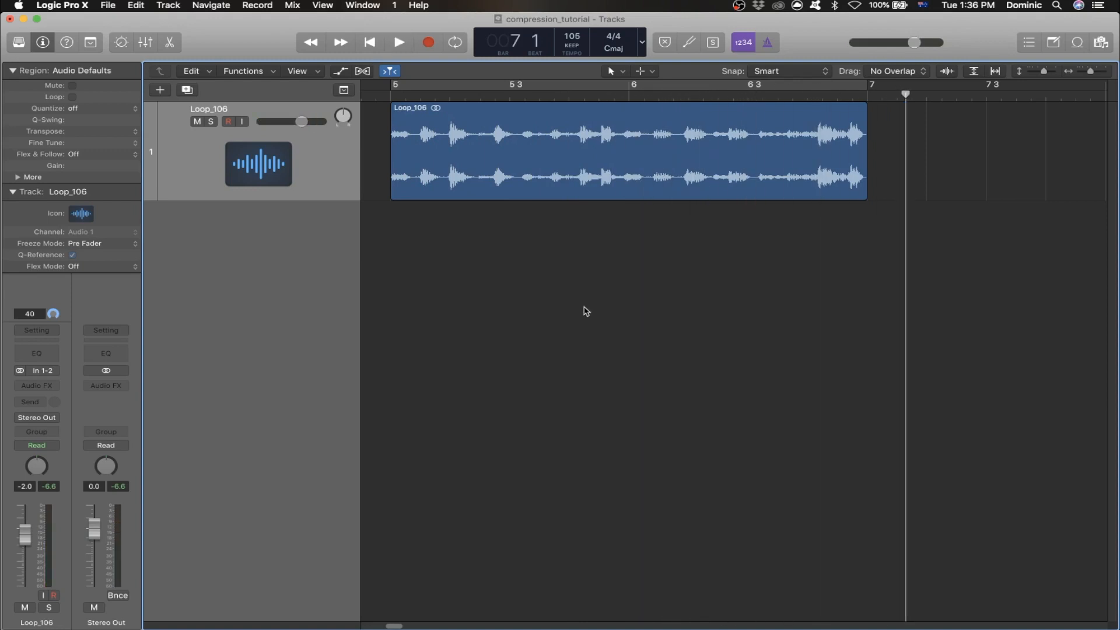
click(1105, 72)
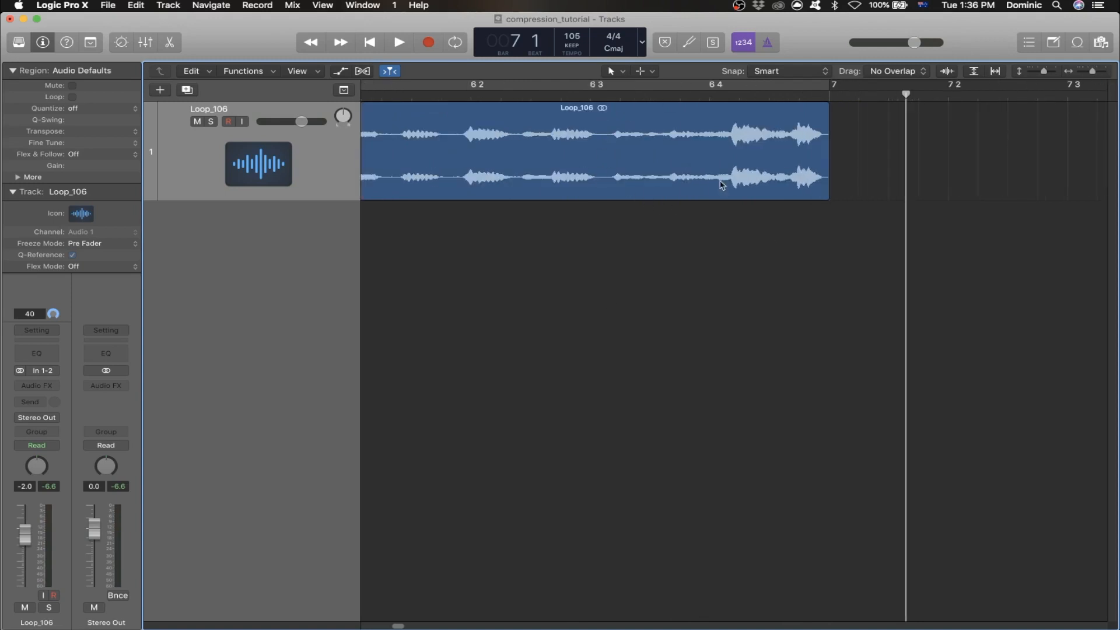
click(671, 124)
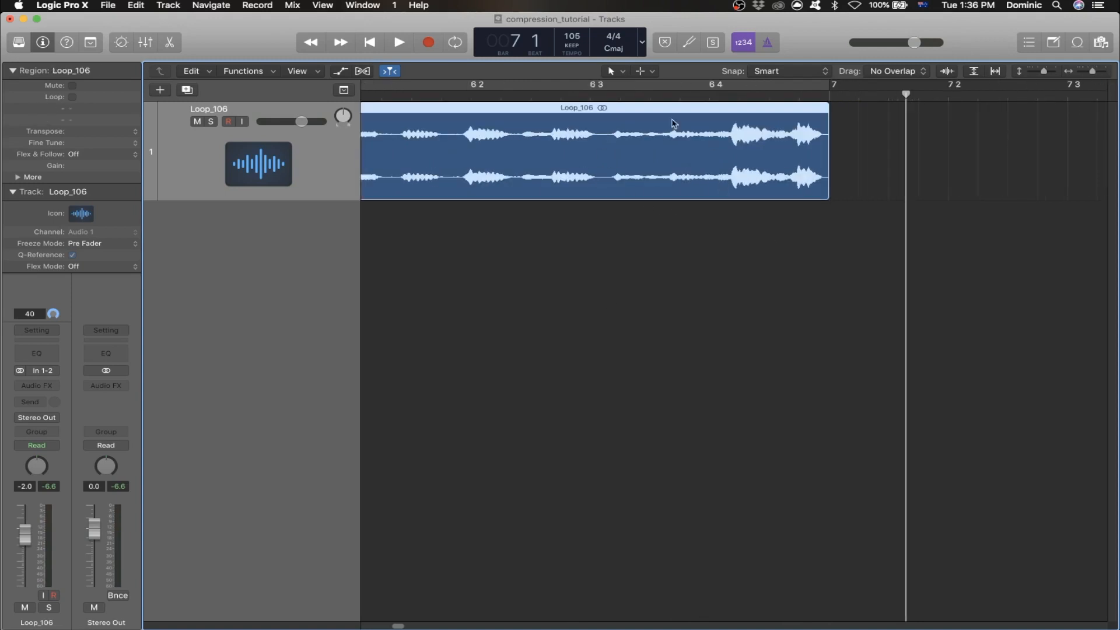
click(1091, 73)
key(c)
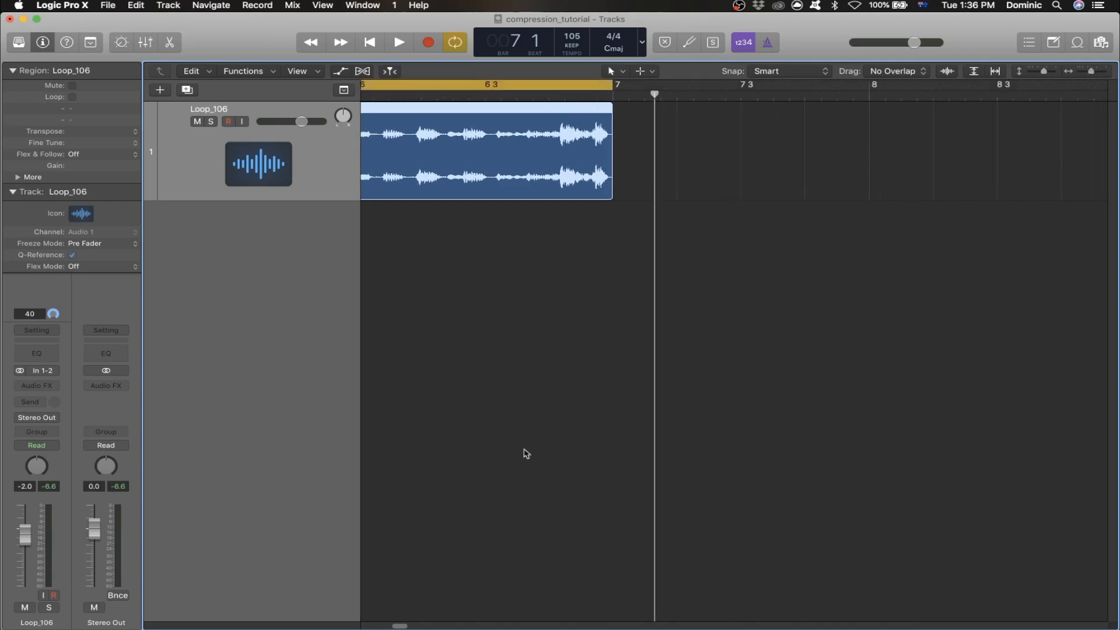
drag(401, 627, 391, 626)
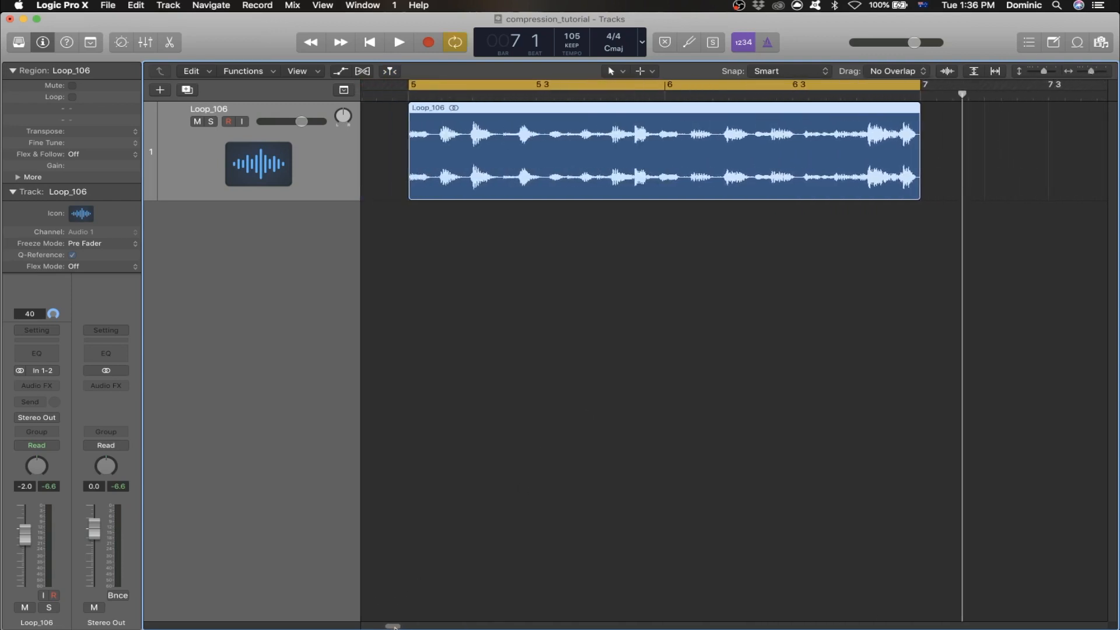
click(408, 96)
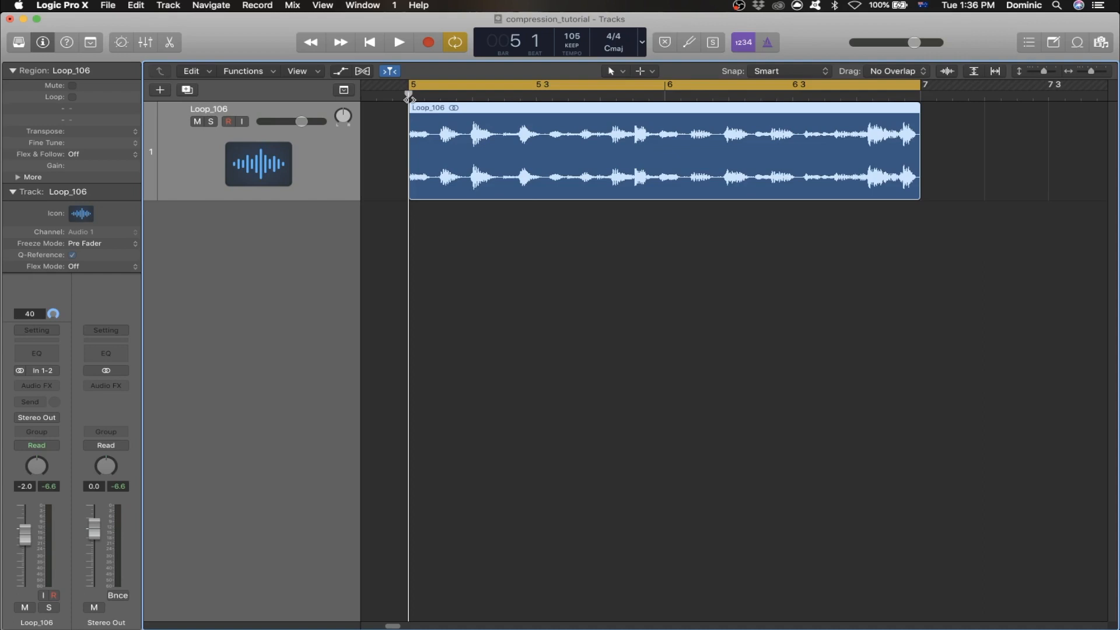
click(453, 227)
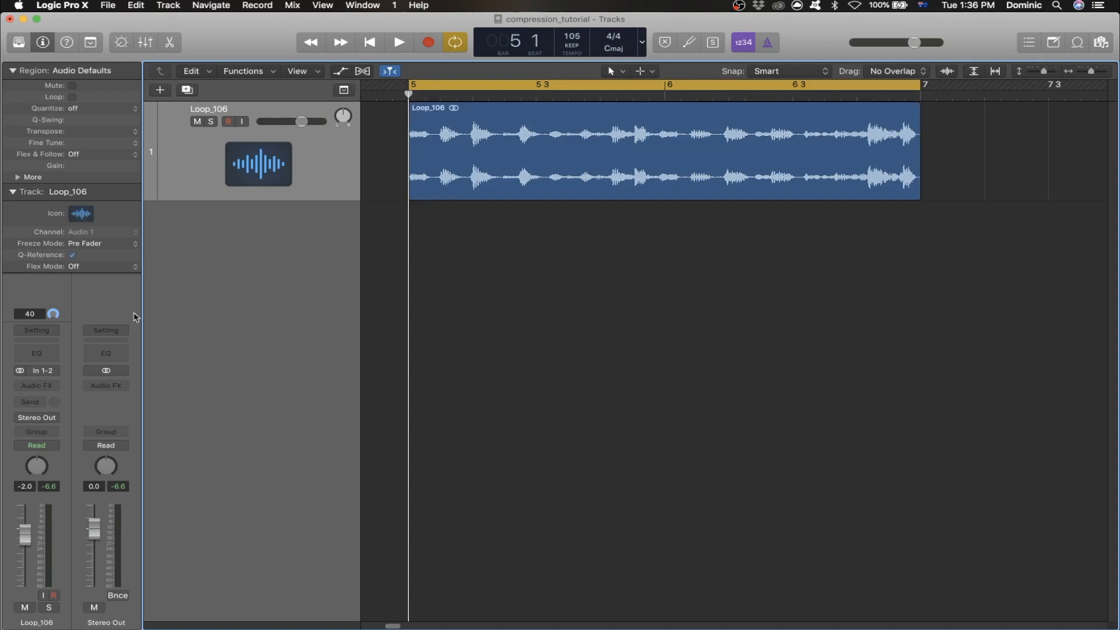
- Insert the Dynamics Compressor plug-in on the Loop_106 track and move its window below the waveform
click(52, 387)
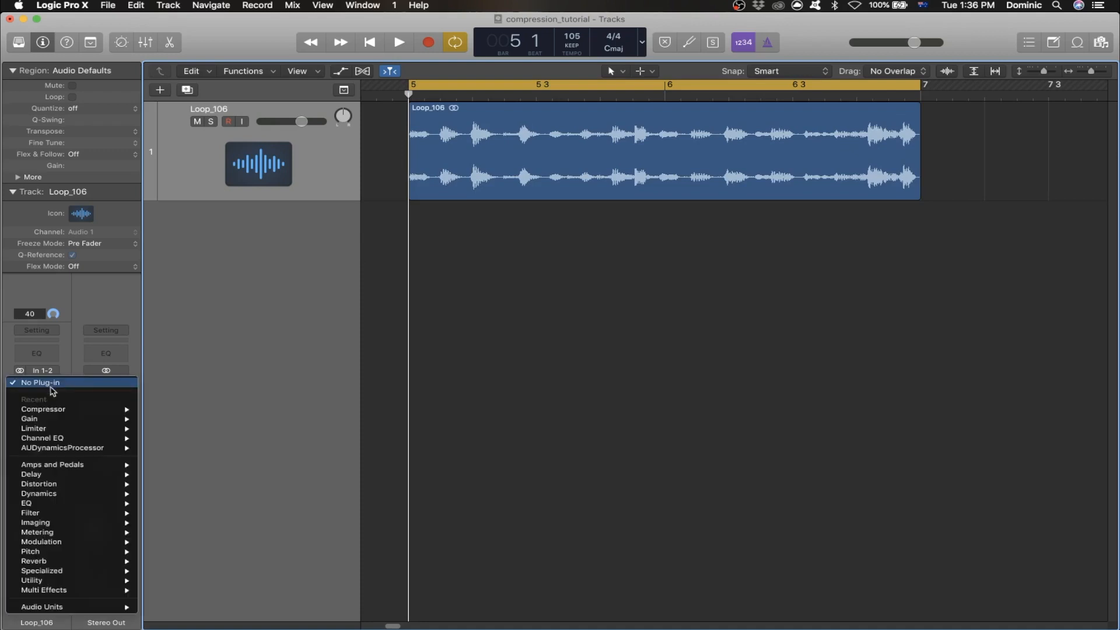
mouse_move(58, 487)
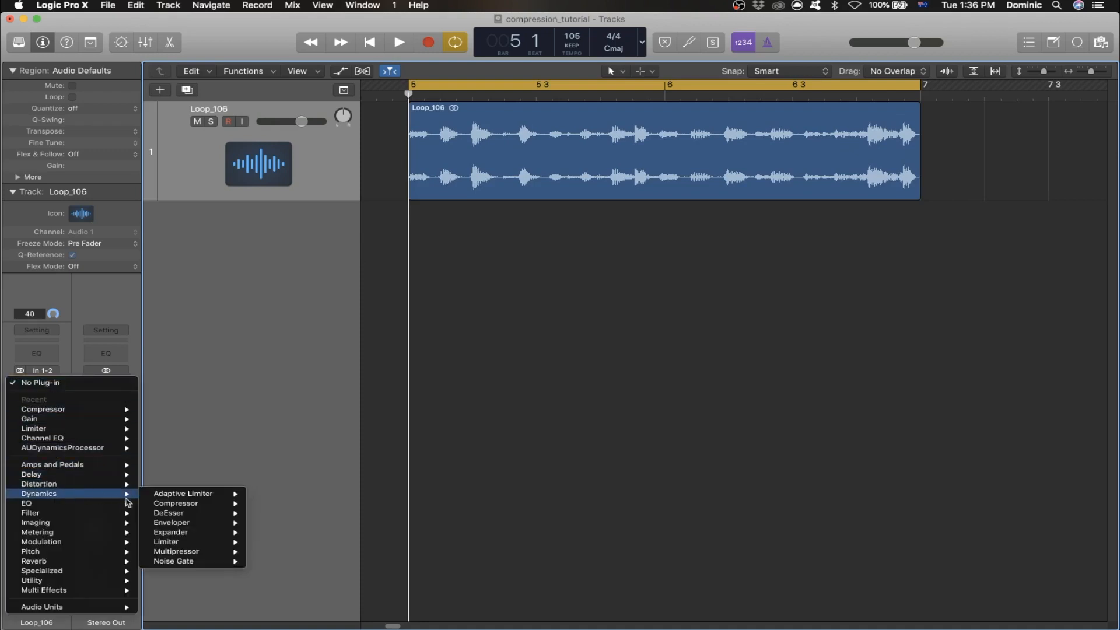
mouse_move(201, 507)
click(212, 506)
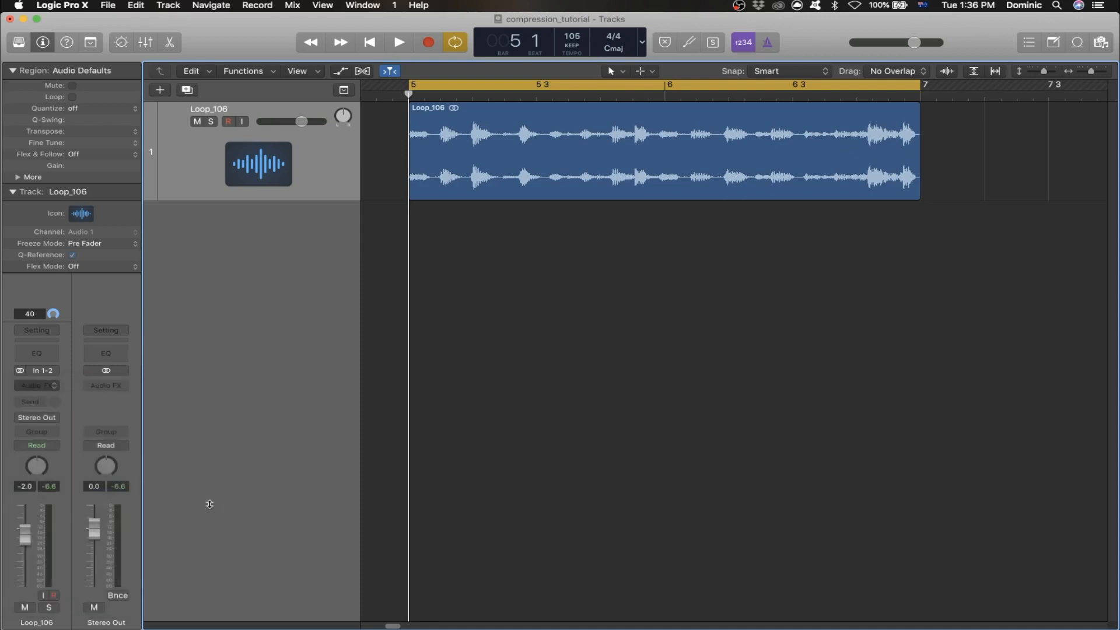
drag(472, 33, 747, 173)
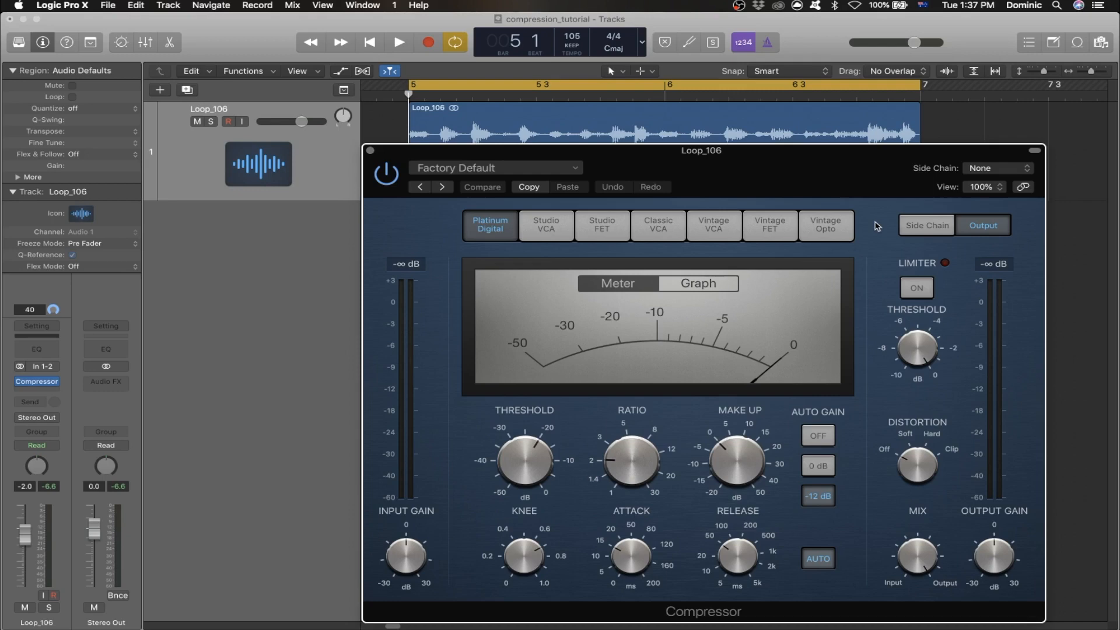
- Turn the Compressor's Auto Gain off and reposition the plug-in window so the waveform stays in view
mouse_move(499, 420)
mouse_move(730, 539)
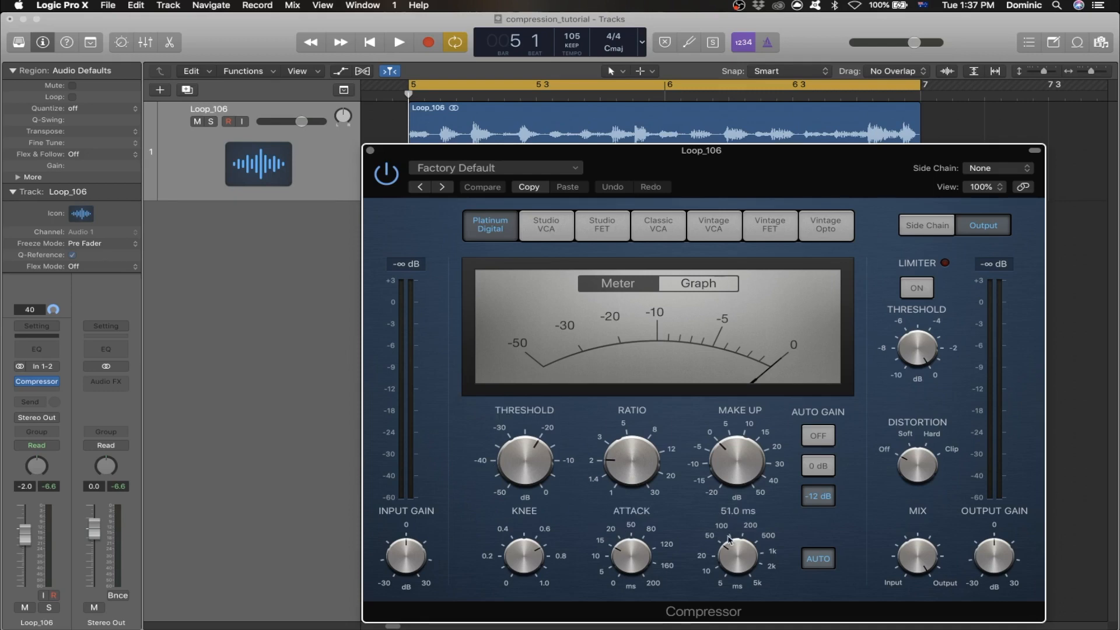
mouse_move(760, 439)
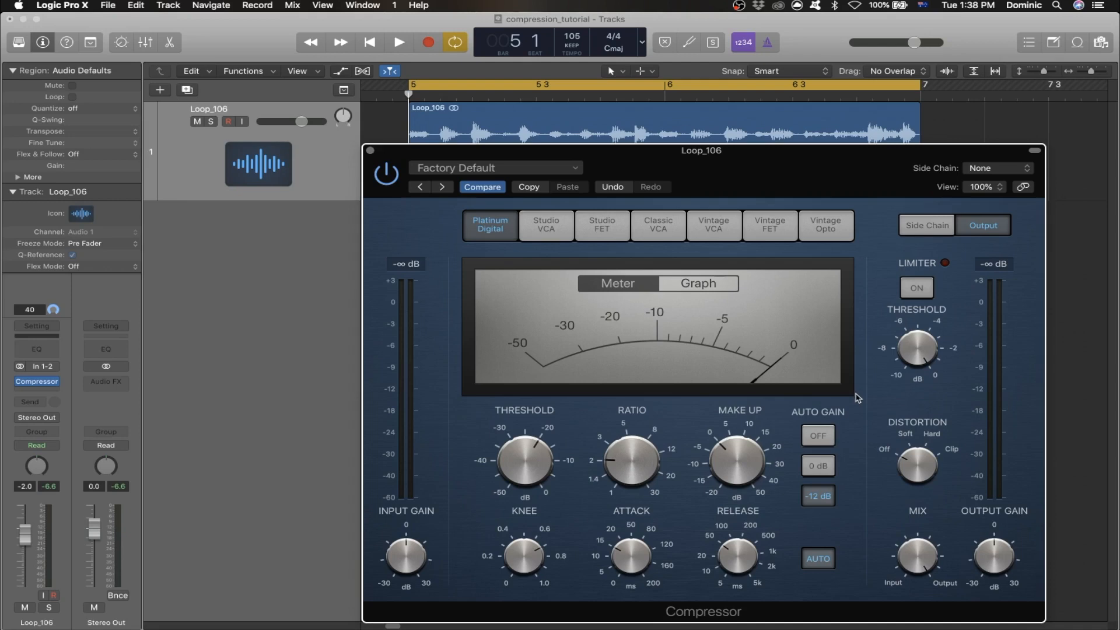
click(829, 436)
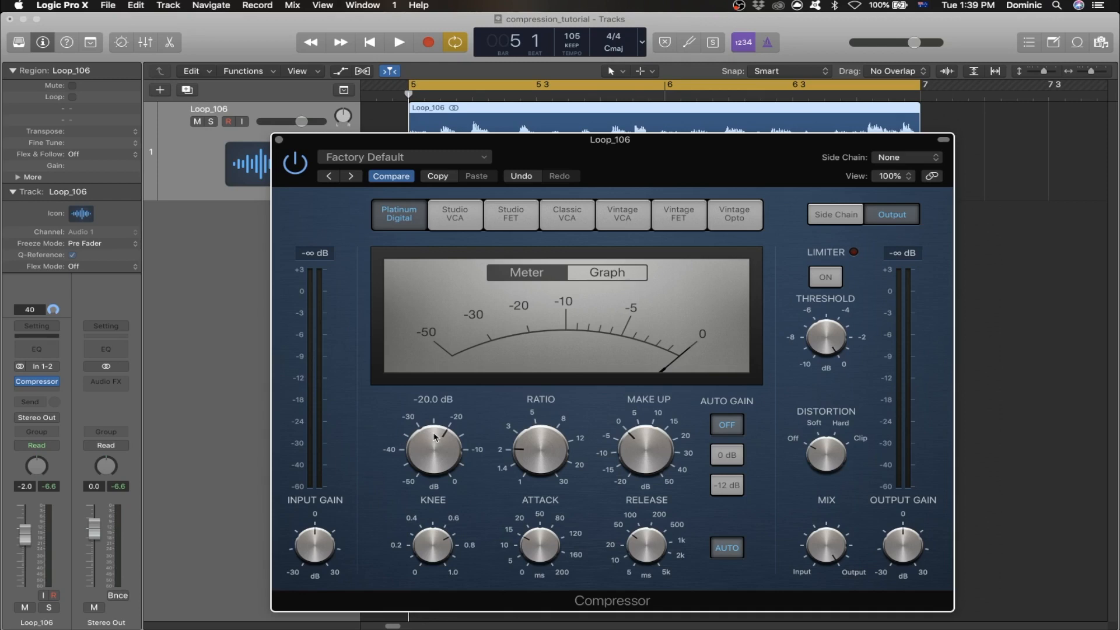
drag(619, 145, 629, 166)
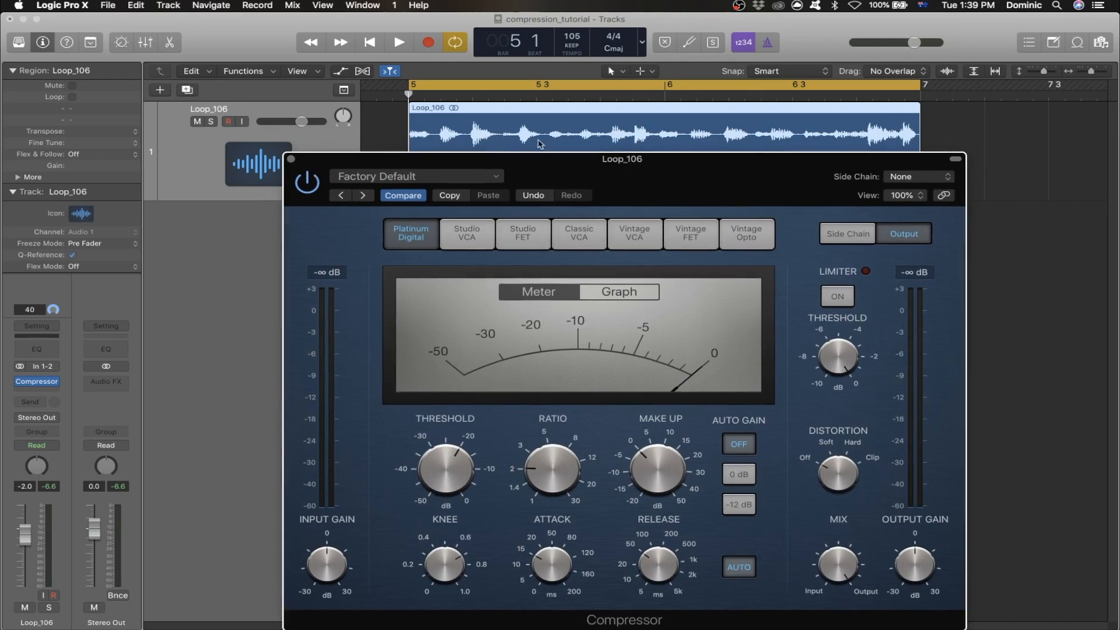
- Lower the Compressor's threshold to about -35 dB and play the loop to hear the gain reduction
mouse_move(459, 472)
drag(449, 470, 463, 509)
key(space)
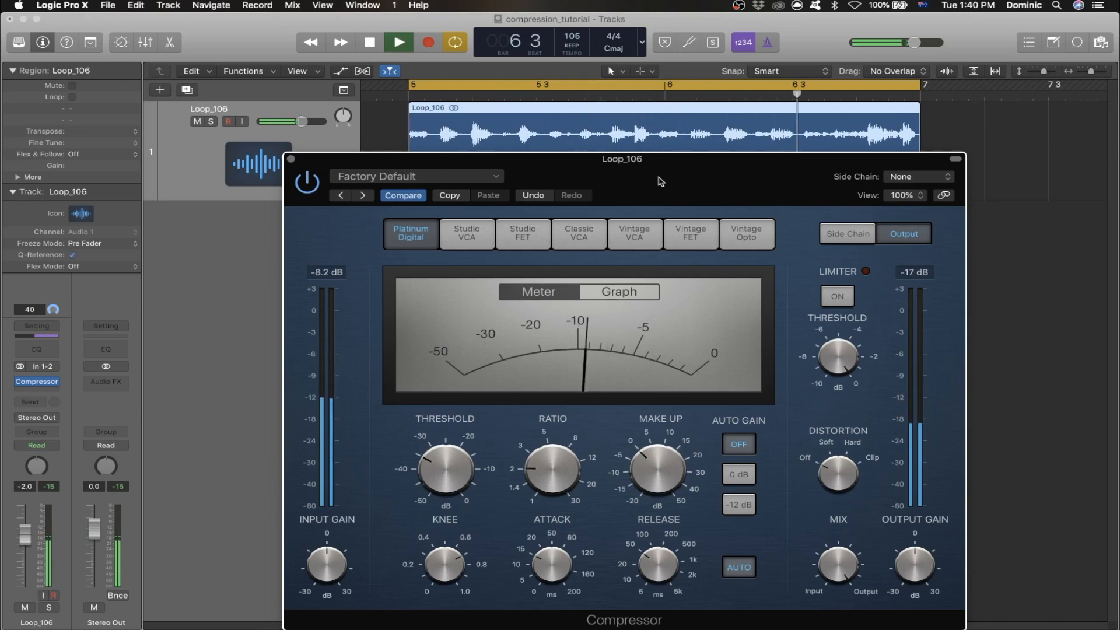
key(space)
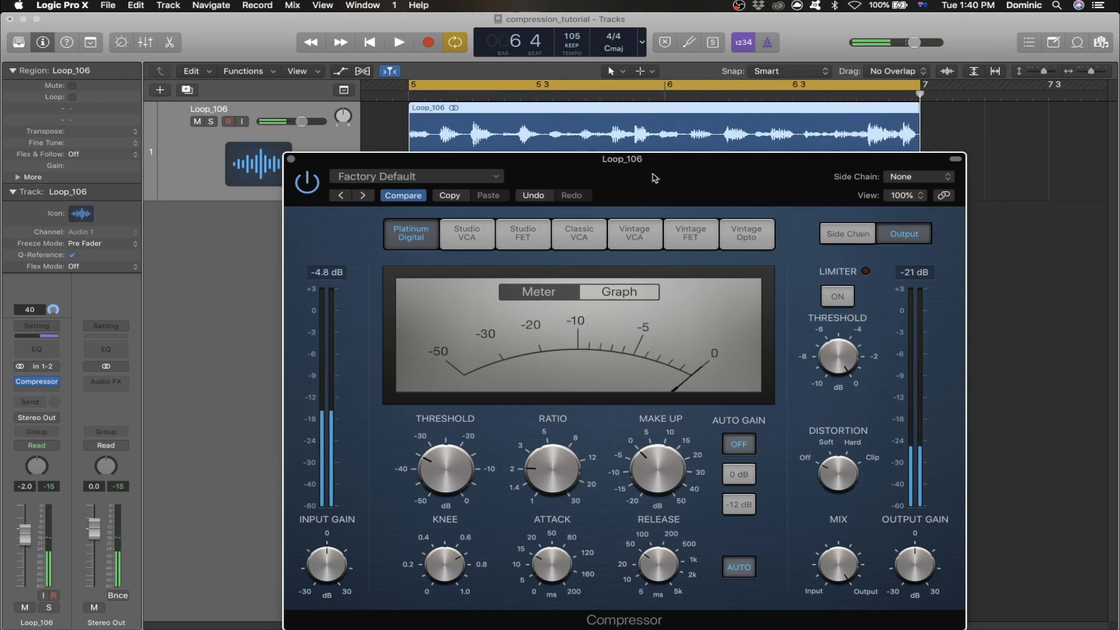
key(Return)
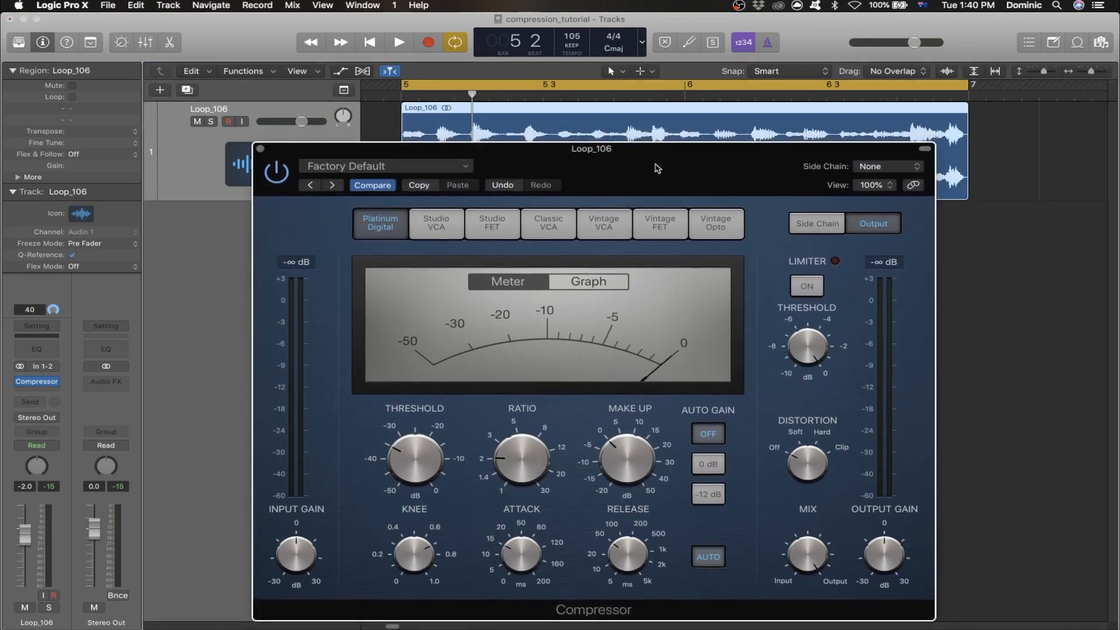
- Shorten the Compressor's attack to about 4 ms
drag(658, 169, 653, 172)
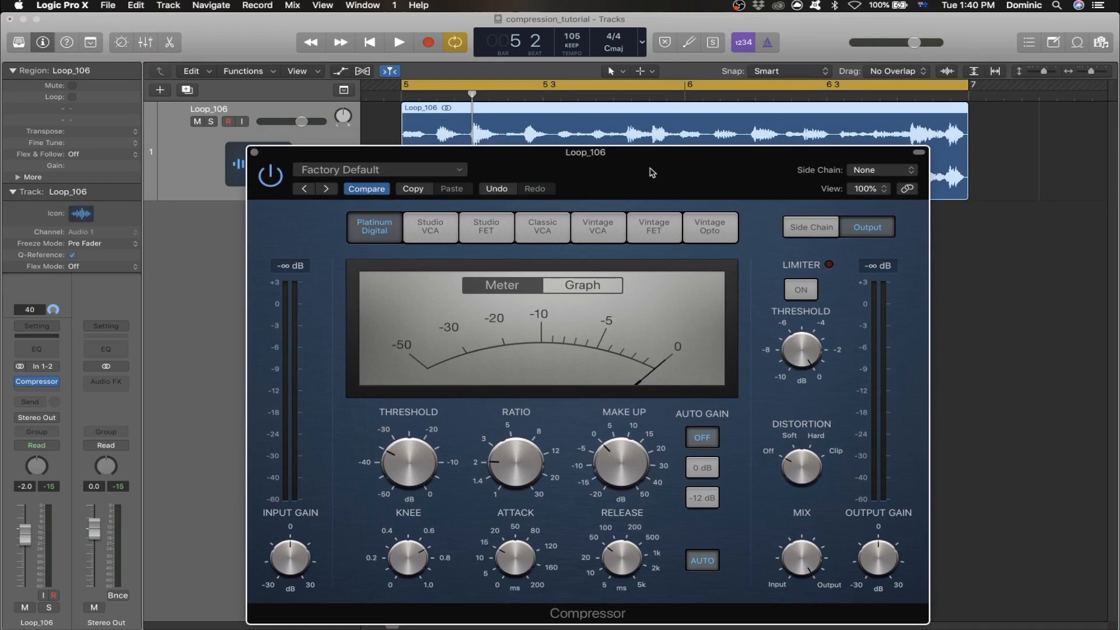
mouse_move(512, 558)
drag(511, 557, 503, 582)
drag(661, 182, 665, 186)
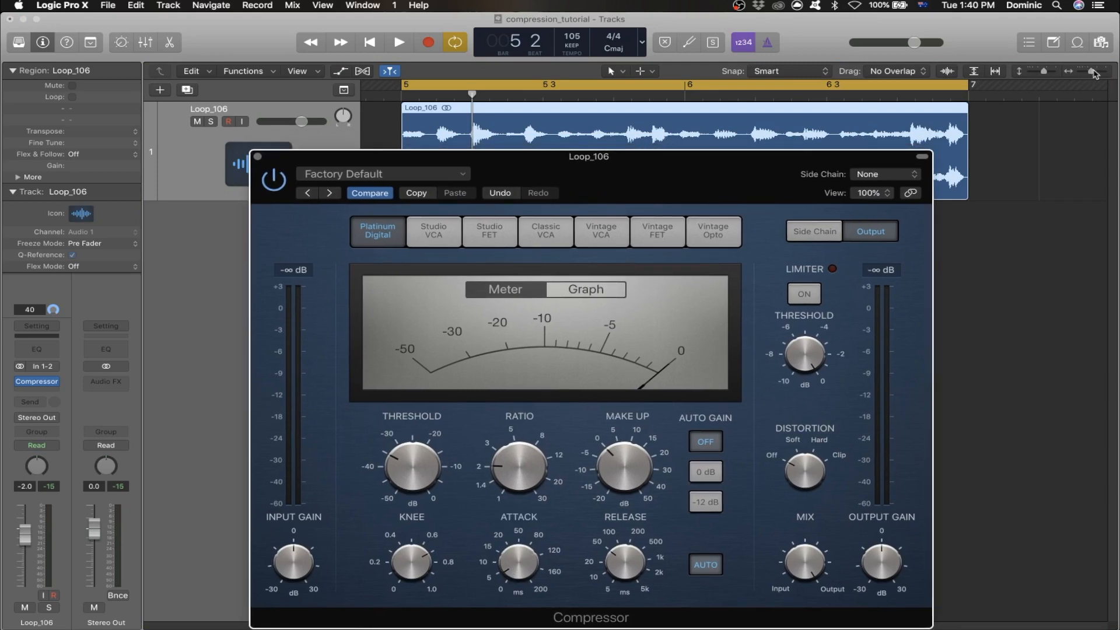
- Raise the Compressor's release to about 77 ms
drag(1092, 72, 1096, 71)
click(1007, 111)
drag(1094, 71, 1090, 72)
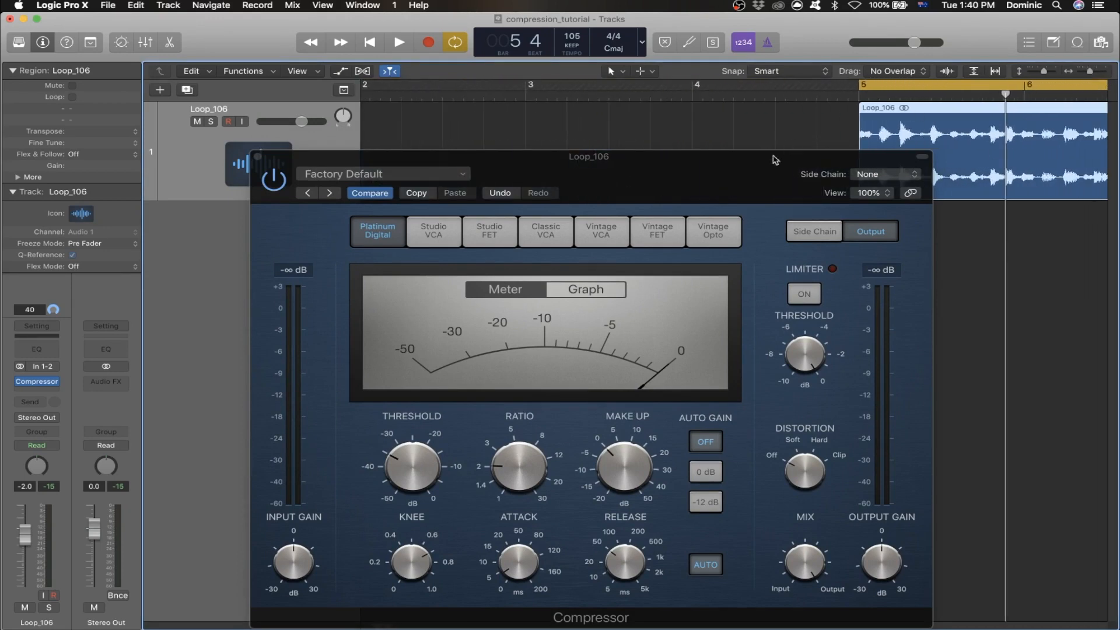
drag(656, 559, 661, 550)
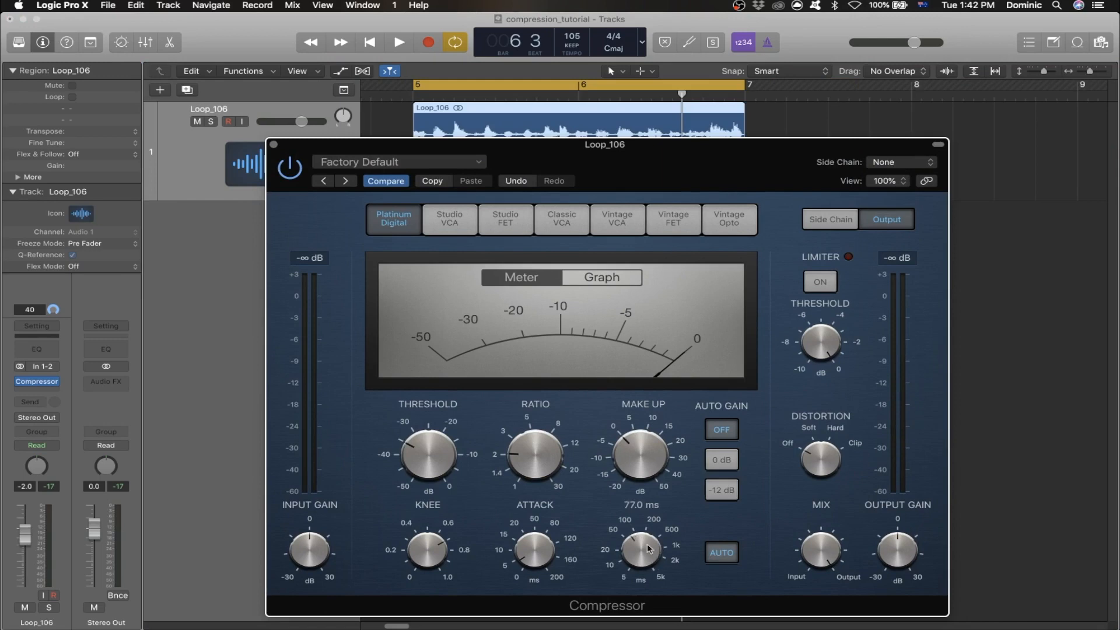
click(438, 464)
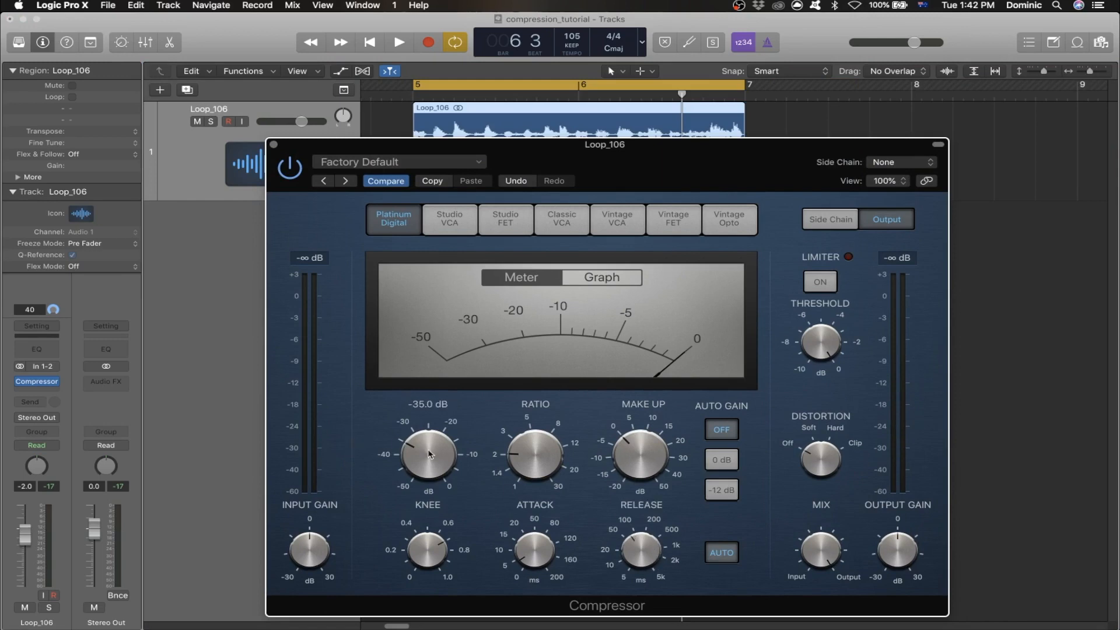
- Audition the loop with the Compressor's release raised to about 2 s and lowered to under 20 ms
mouse_move(638, 546)
drag(640, 549, 640, 502)
key(space)
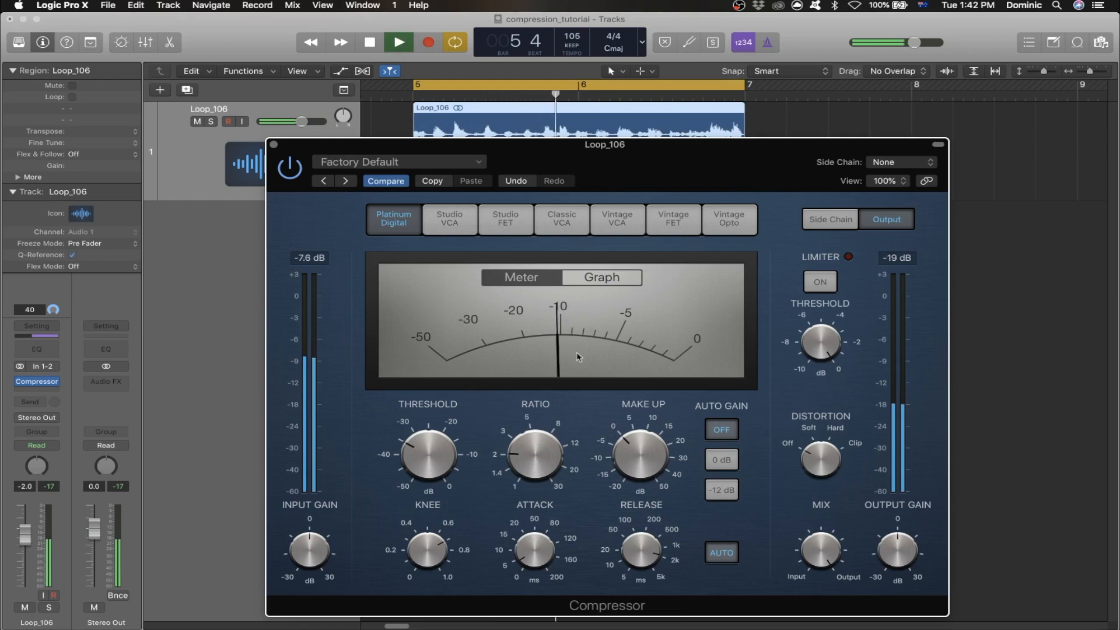
drag(640, 551, 642, 609)
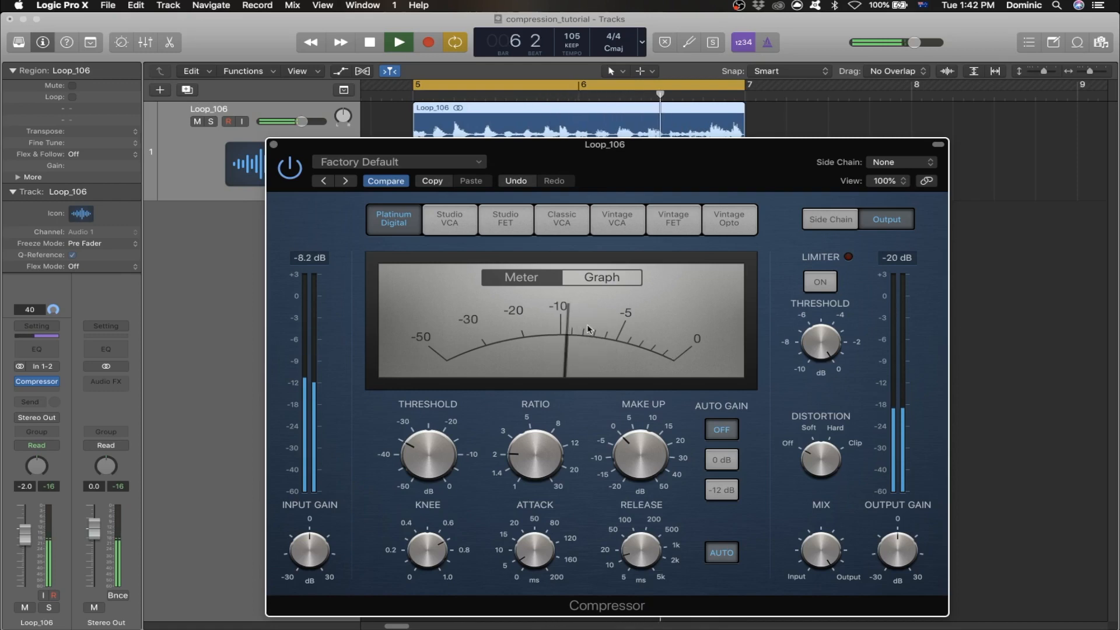
key(space)
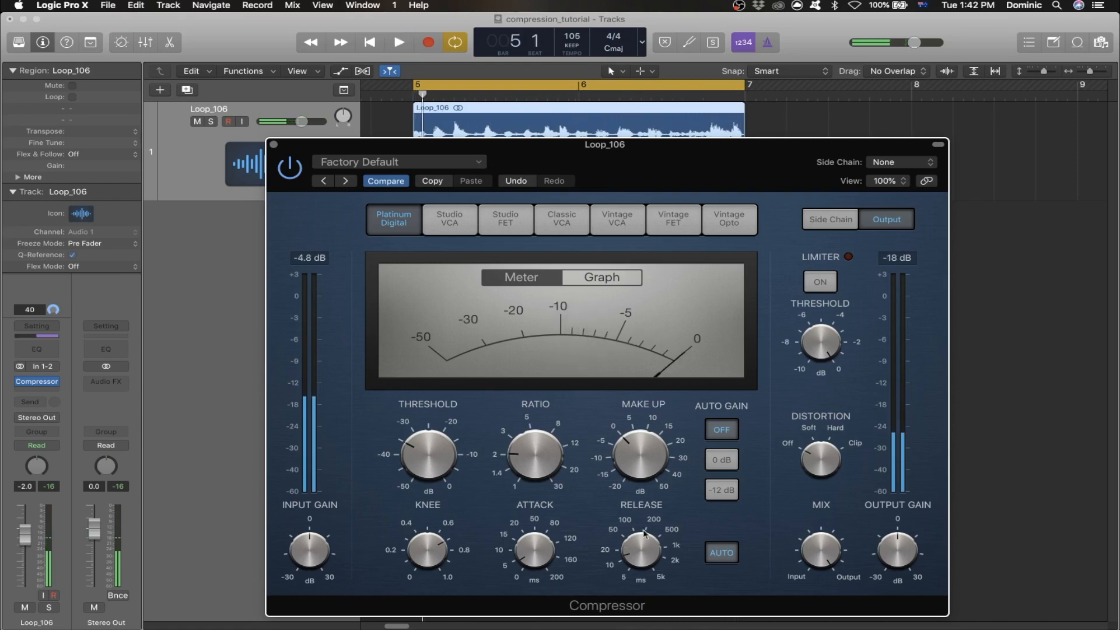
- Set the Compressor's release to 86 ms and play the loop while watching the gain reduction meter
drag(638, 547, 661, 514)
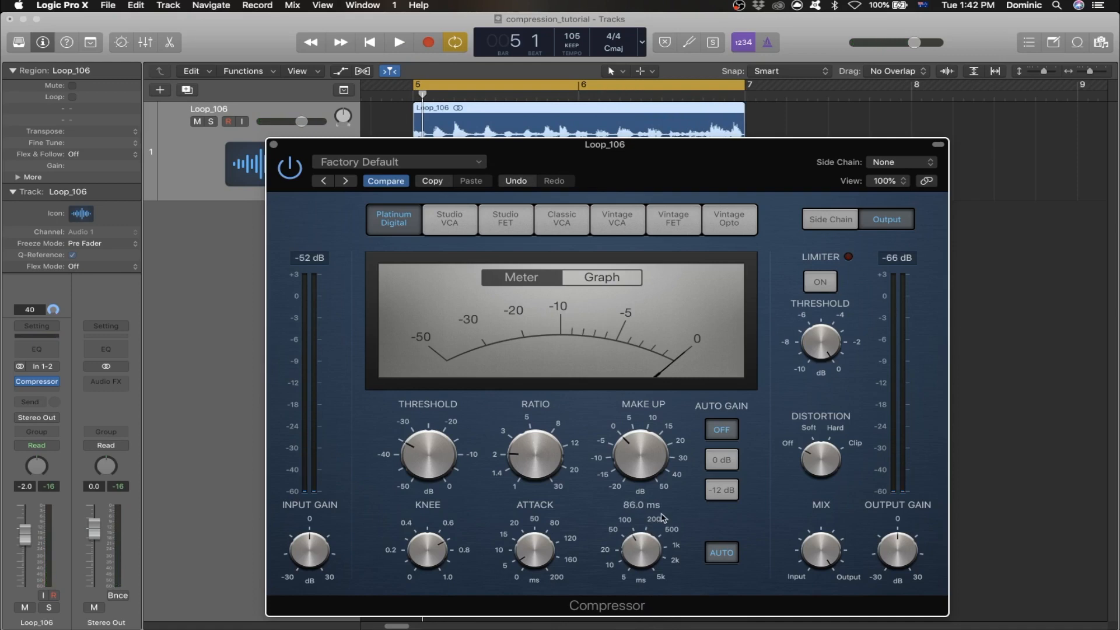
drag(591, 173, 569, 178)
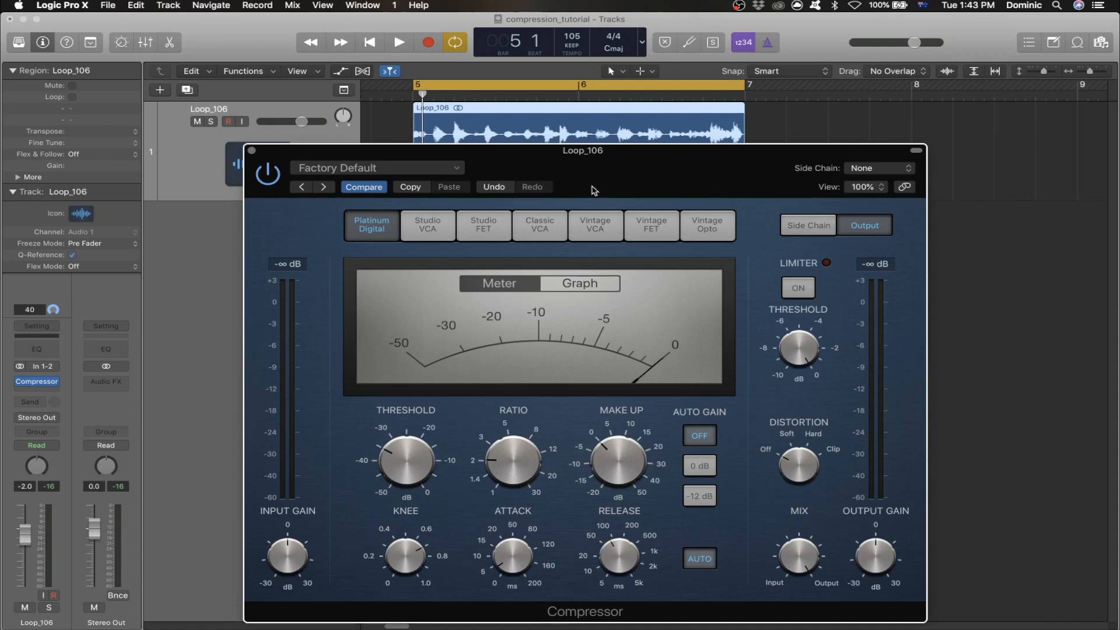
key(space)
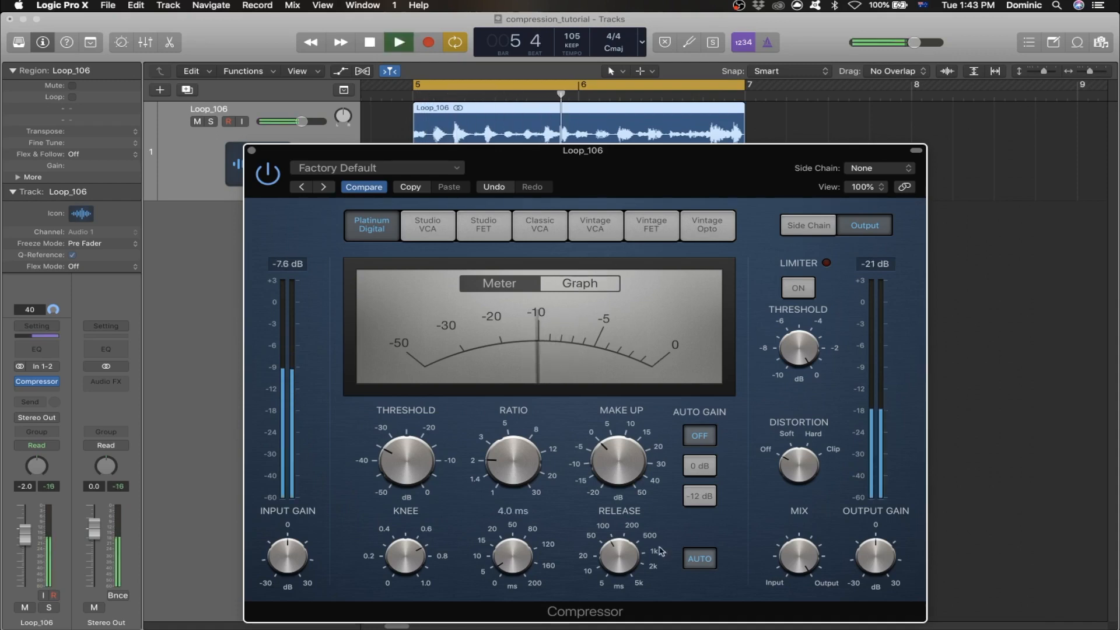
key(space)
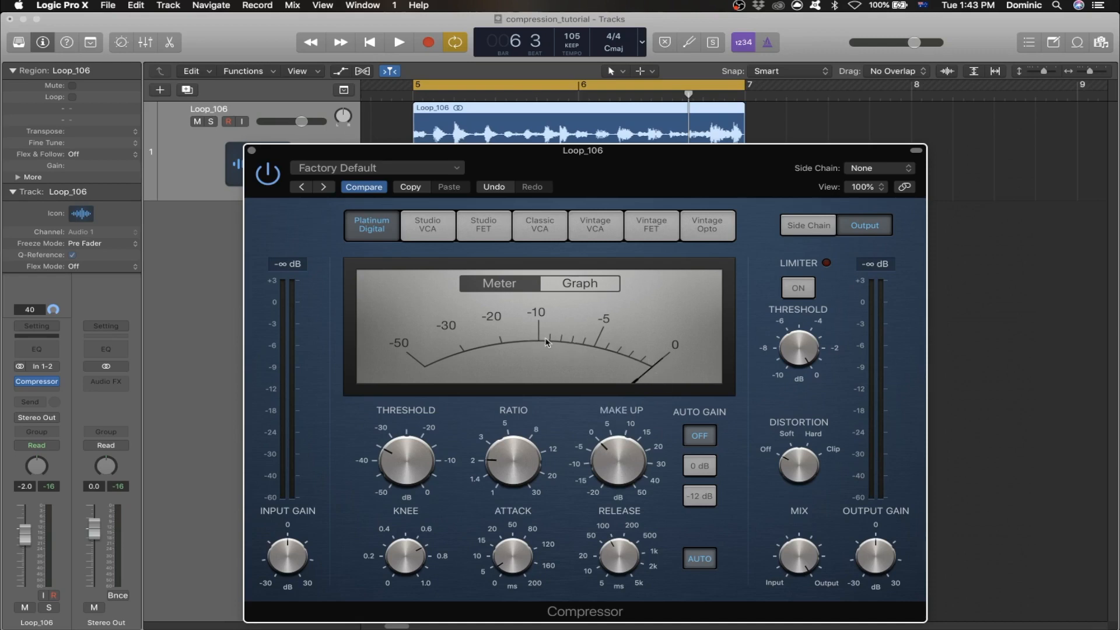
key(space)
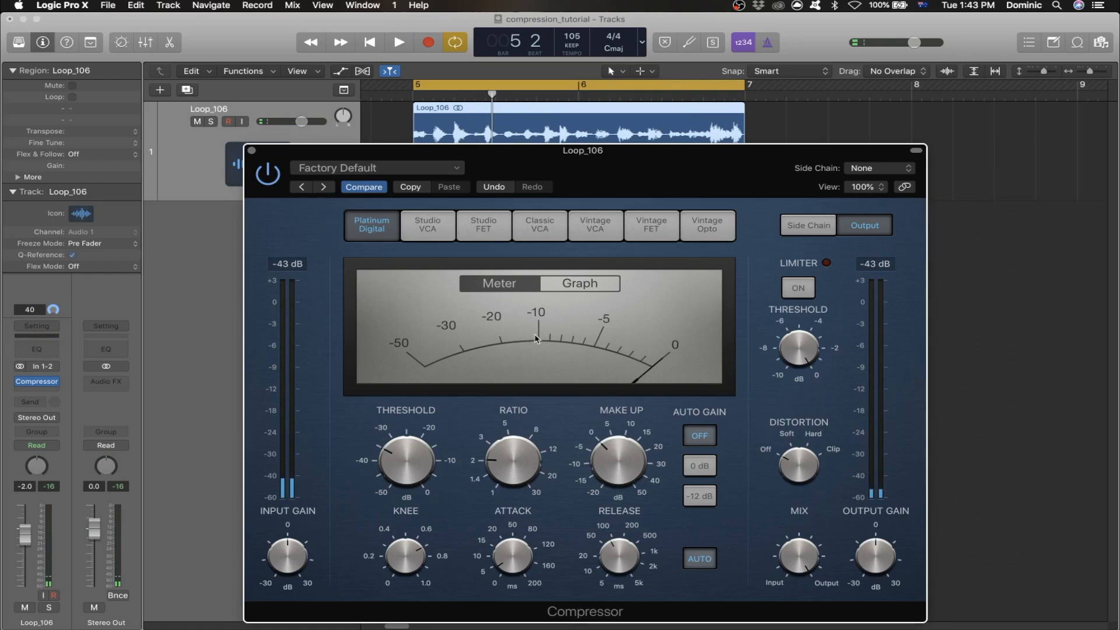
- Switch the Compressor's display to Graph and play the loop to view the gain reduction curve
click(601, 285)
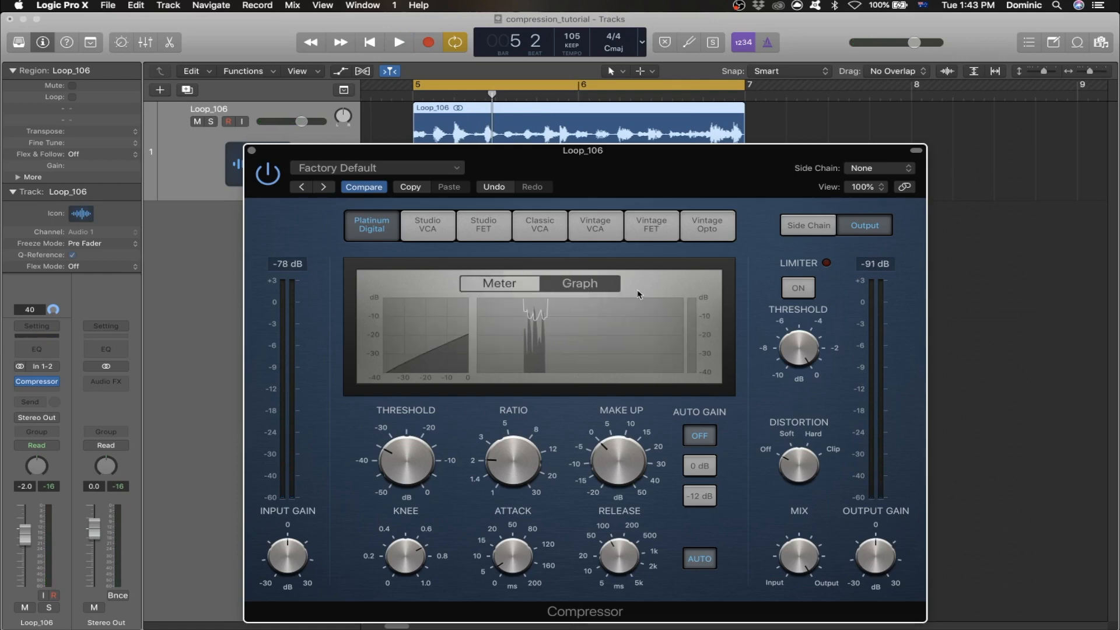
key(space)
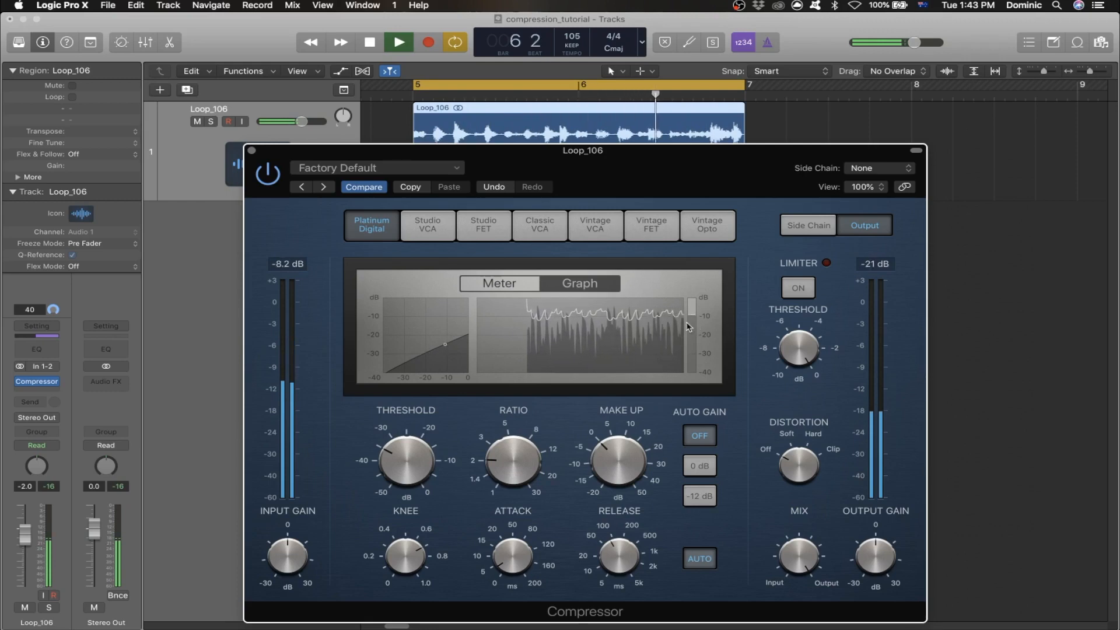
key(space)
- Raise the Compressor's make-up gain to between 10 and 15 dB and play the loop
drag(636, 447, 635, 430)
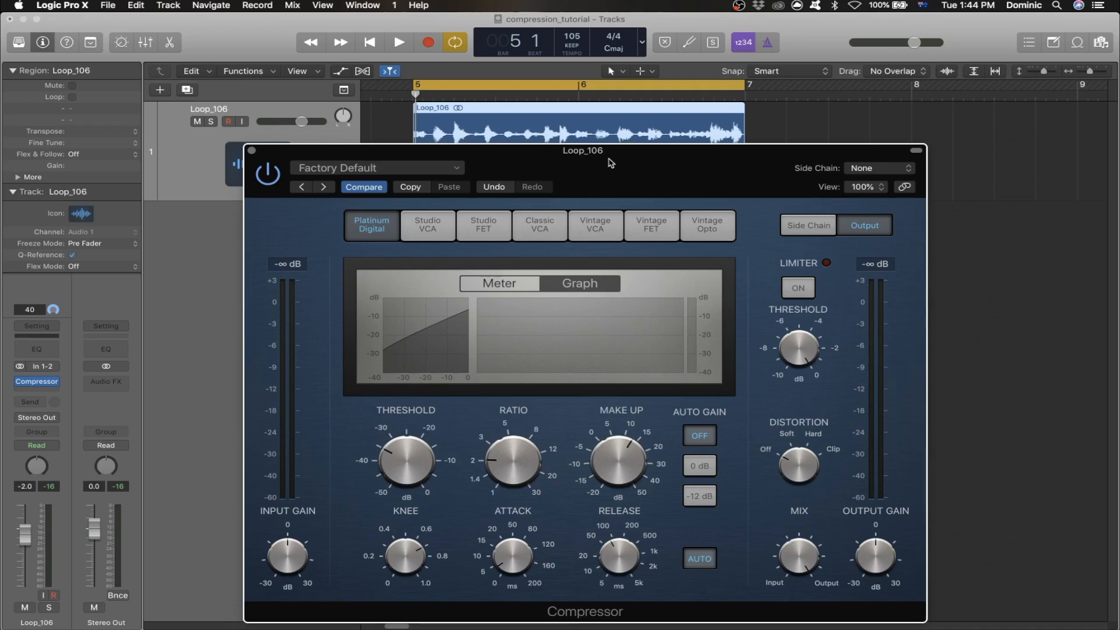
key(space)
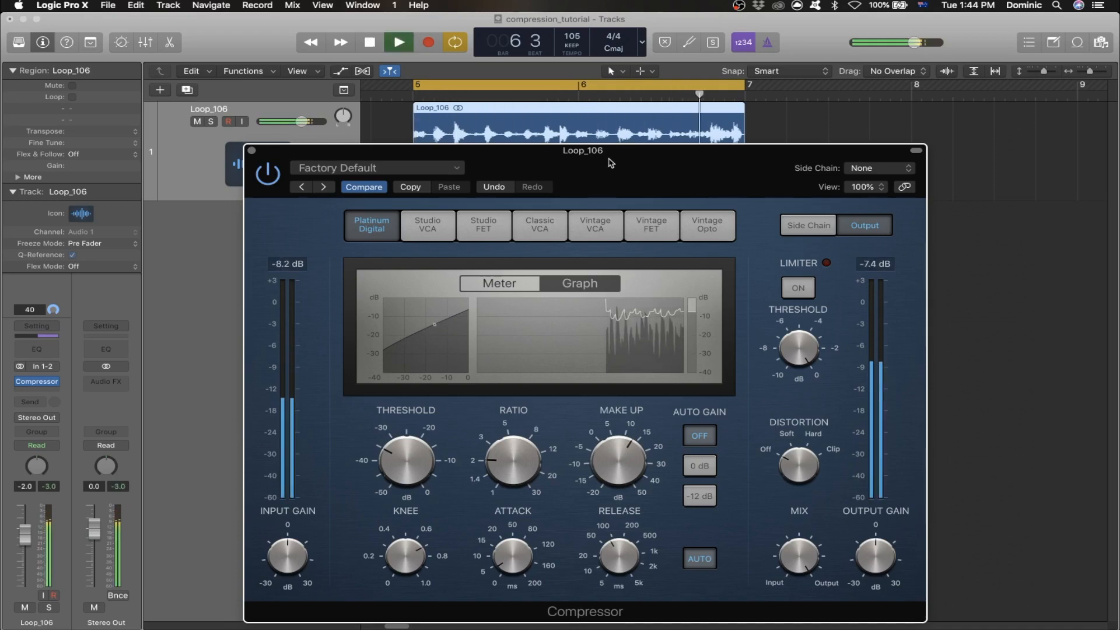
- Stop playback, close the Compressor and bounce the Loop_106 region in place to a new track, with the source muted
key(space)
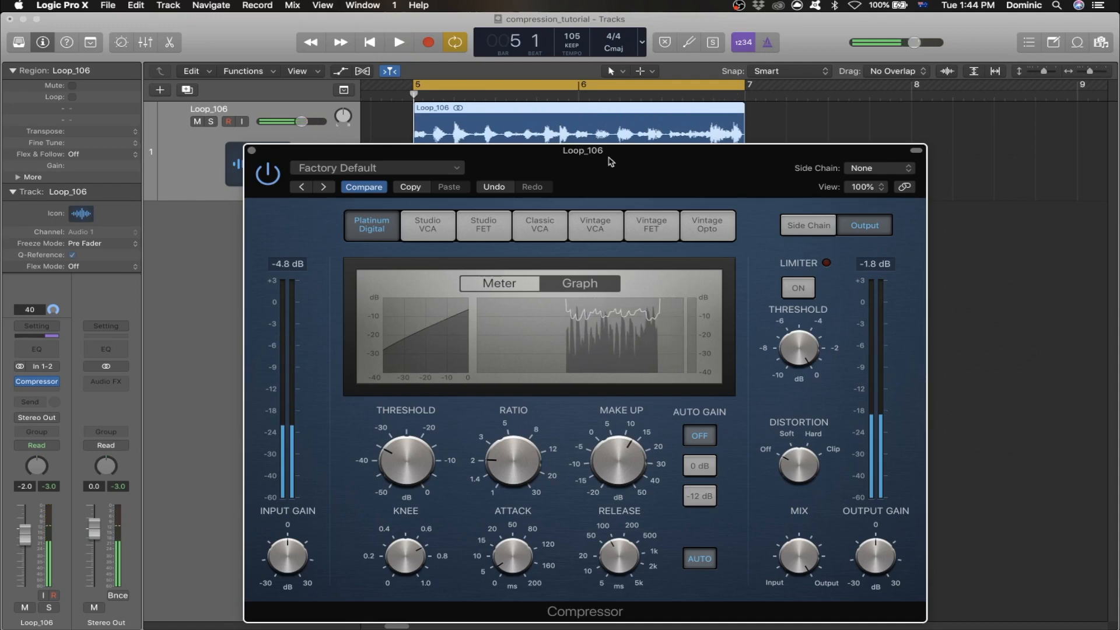
click(253, 153)
click(553, 210)
click(568, 164)
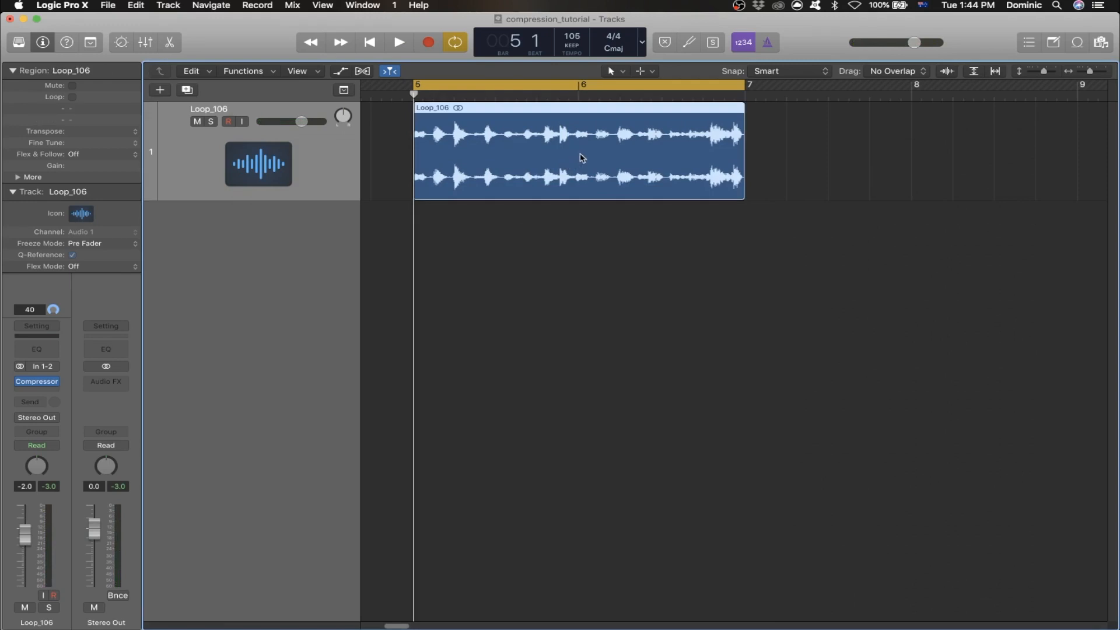
key(ctrl+b)
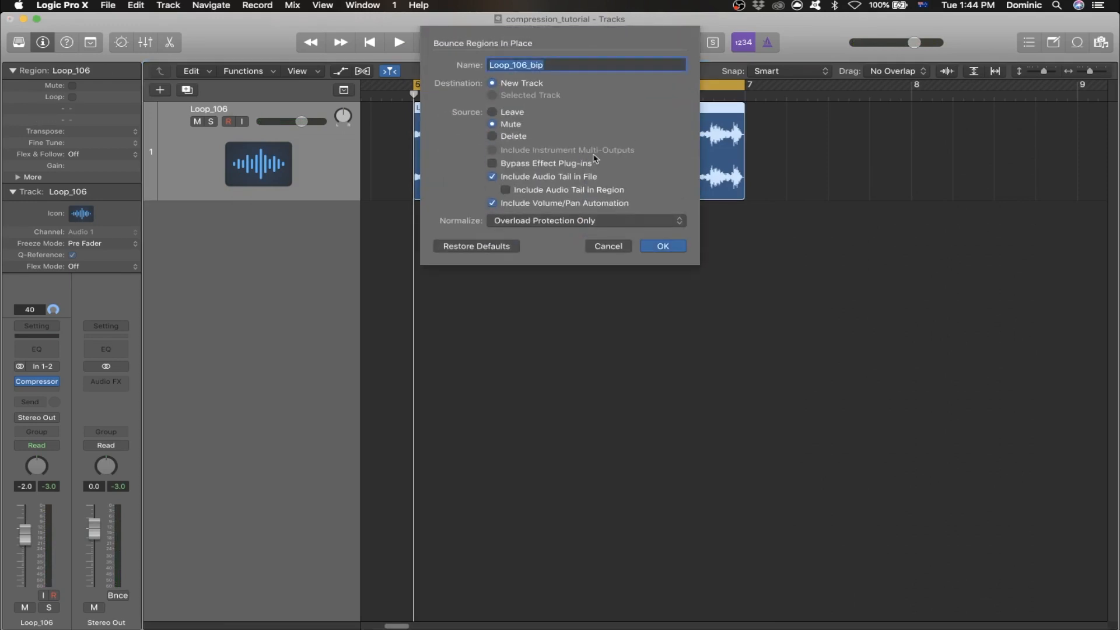
click(665, 246)
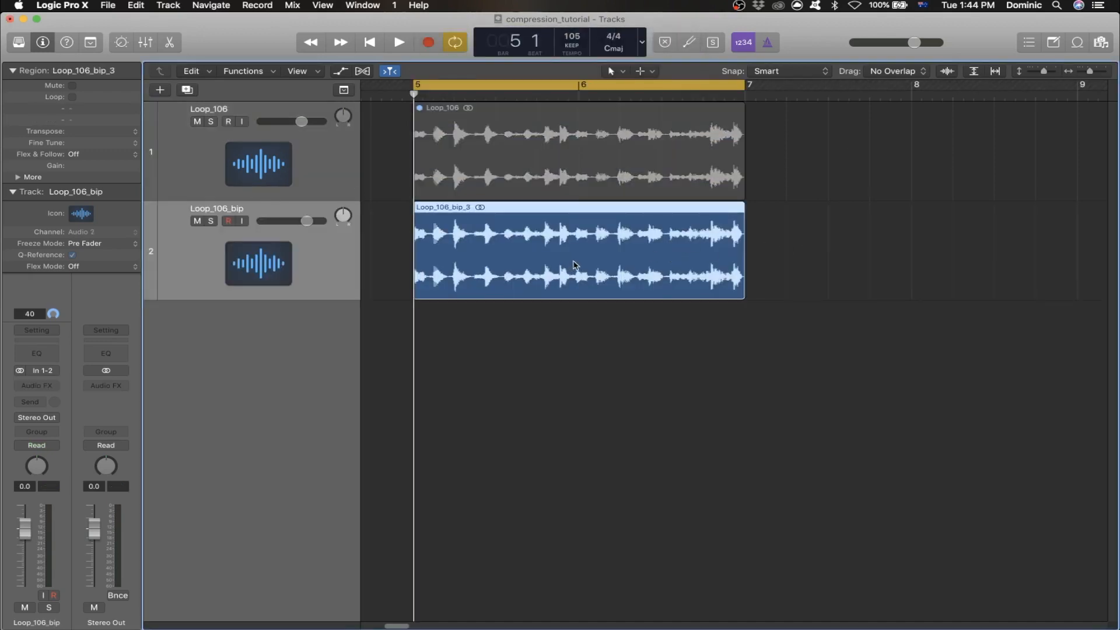
- Mute the Loop_106_bip track, then unmute the original Loop_106 region and bypass its Compressor
click(197, 222)
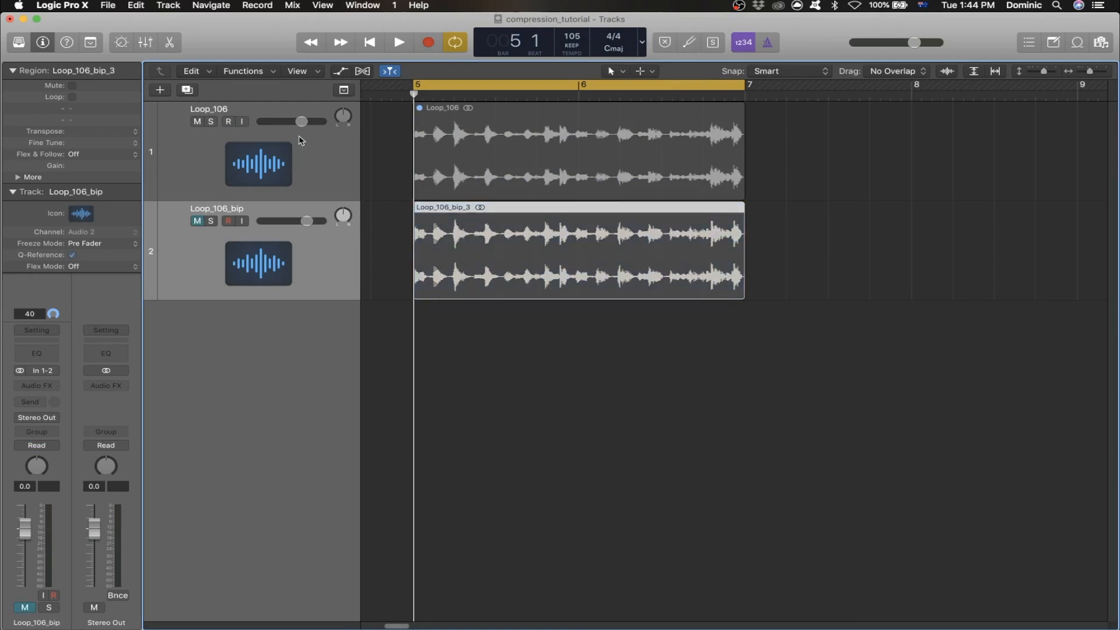
click(299, 112)
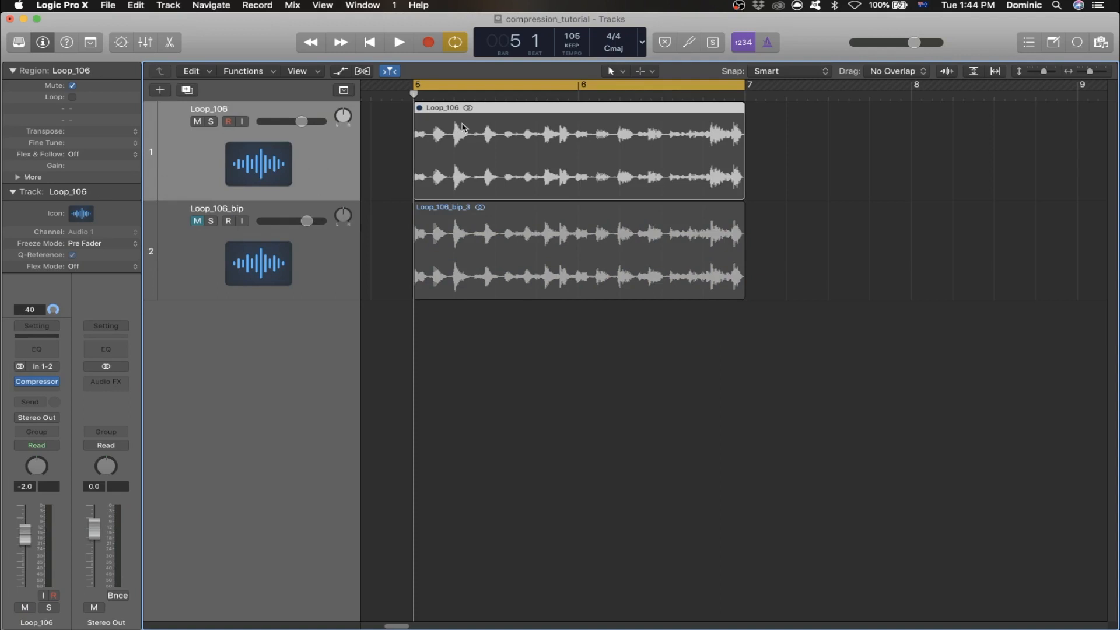
key(ctrl+m)
click(22, 382)
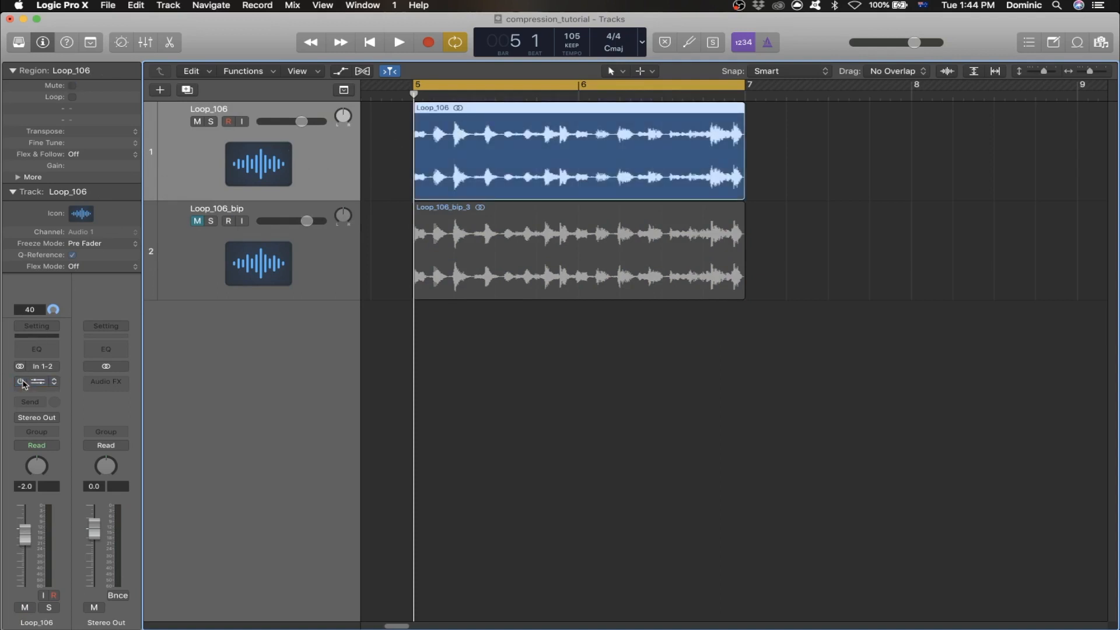
click(736, 422)
- Play the uncompressed Loop_106 region once from bar 5 with cycling off
click(413, 96)
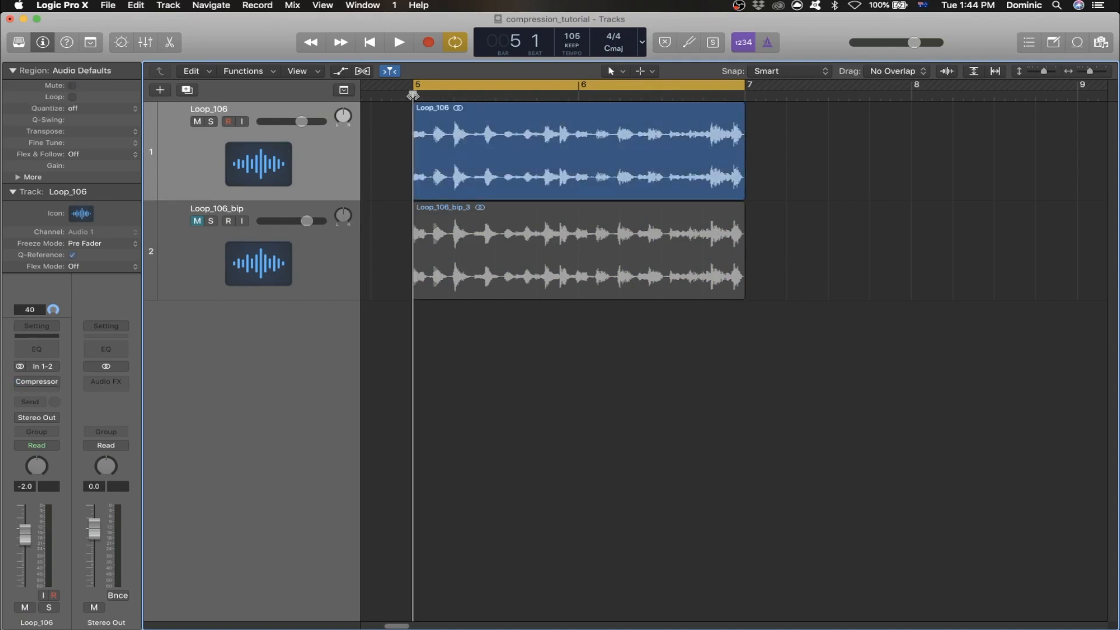
key(c)
key(space)
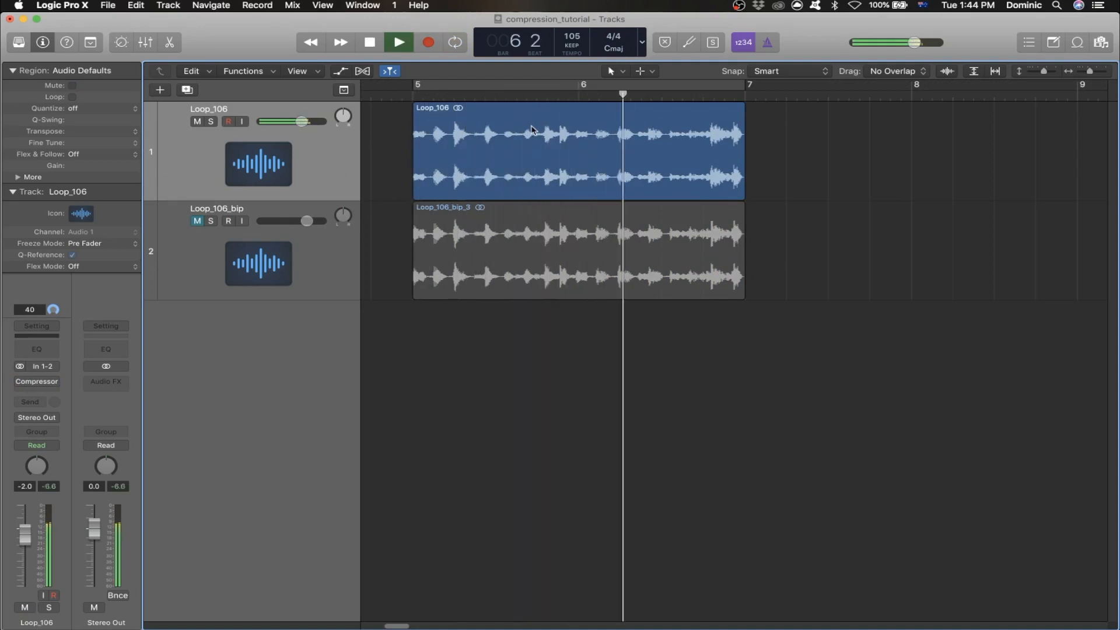
key(space)
key(c)
- Mute the Loop_106 track and unmute the bounced Loop_106_bip track
click(198, 122)
click(259, 232)
click(197, 221)
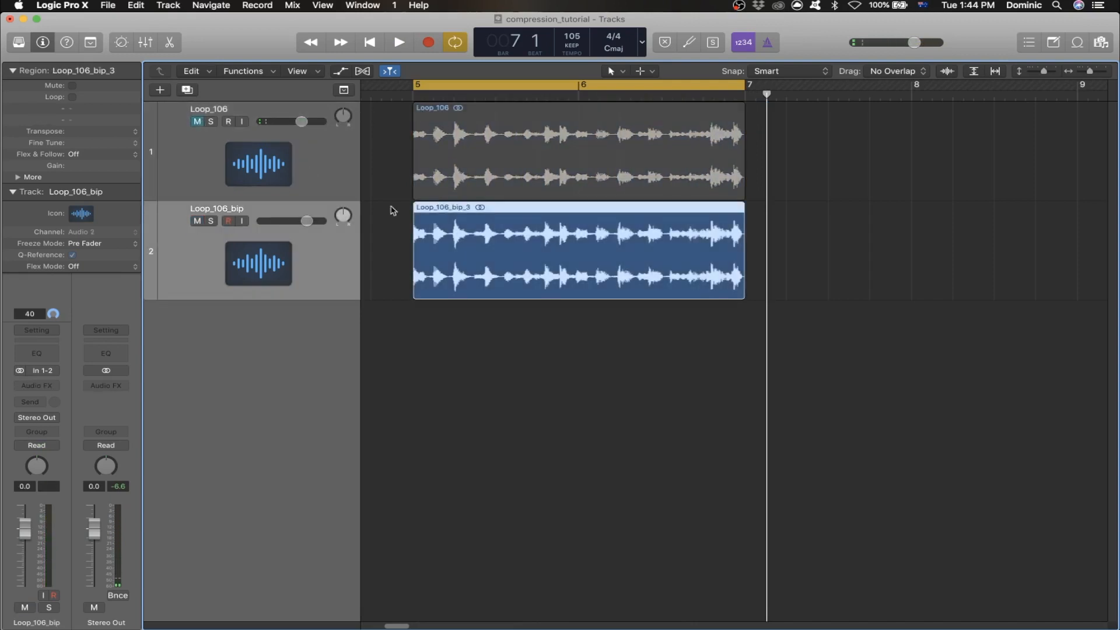
- Play the compressed Loop_106_bip region once from bar 5 with cycling off
click(408, 97)
key(c)
key(space)
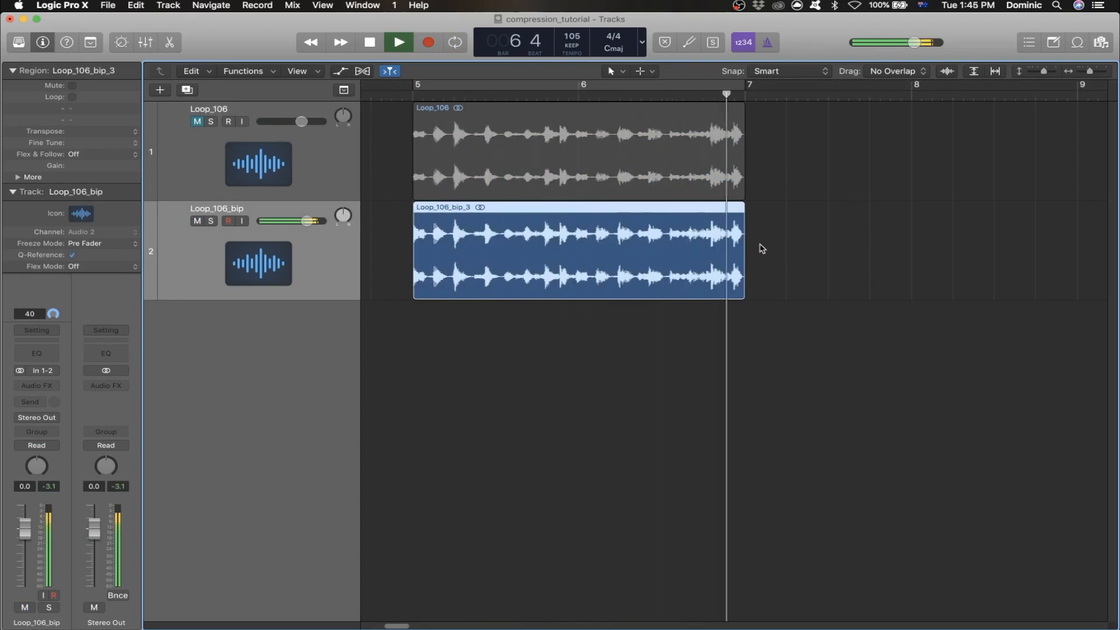
key(space)
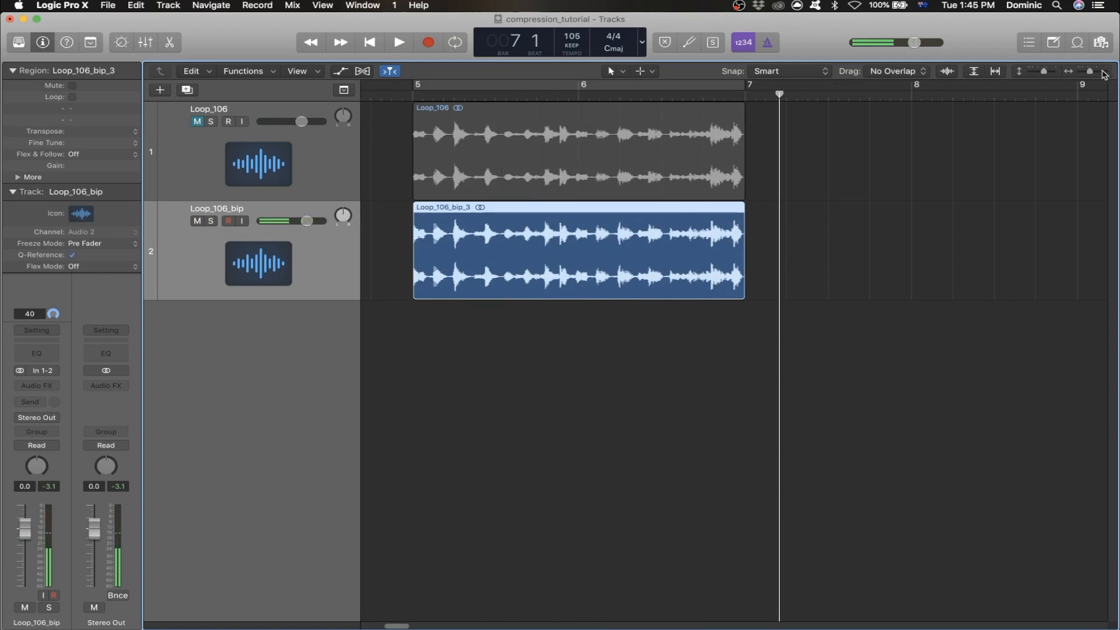
- Compare the waveforms of the original and bounced regions up close, especially the peaks and quieter passages near bar 7
click(1100, 72)
click(1101, 71)
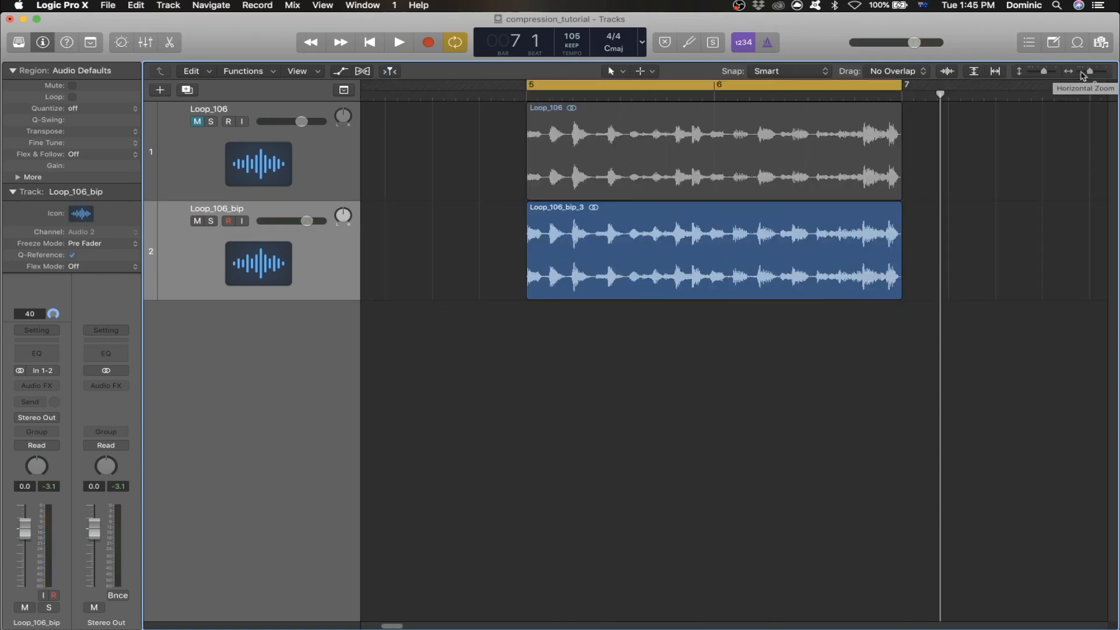
click(1082, 72)
drag(1089, 72, 1095, 72)
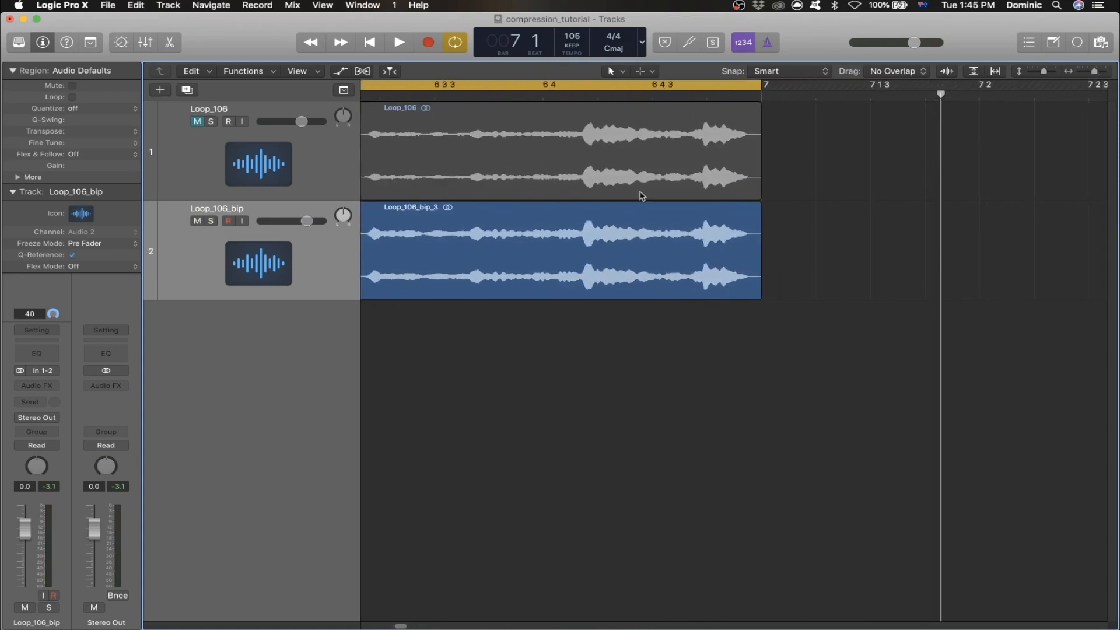
scroll(397, 623, left, 5)
click(754, 134)
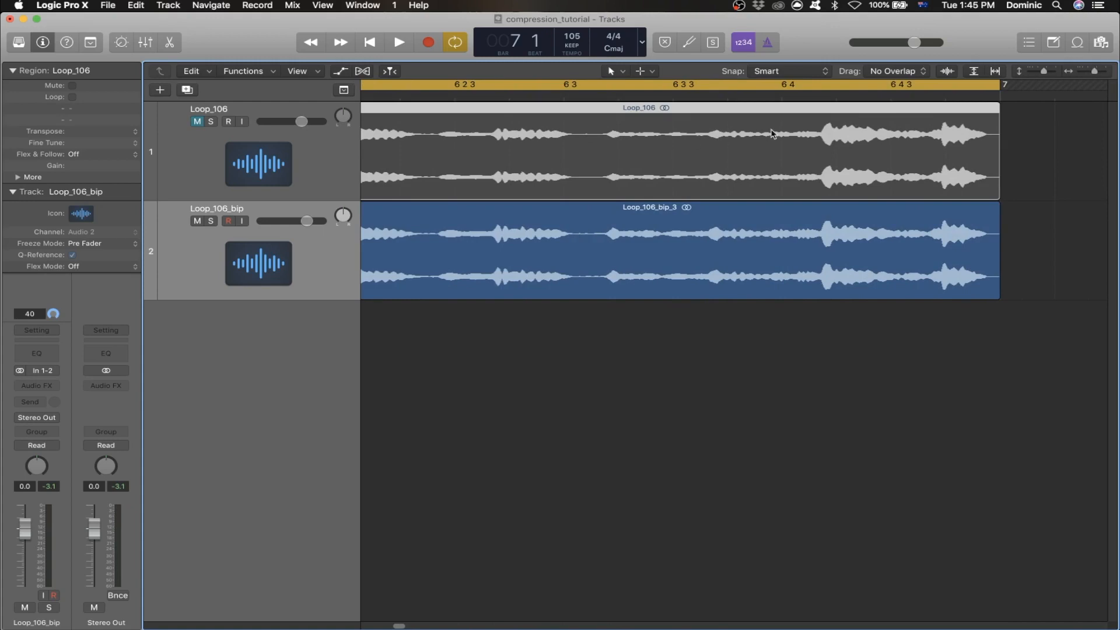
click(655, 231)
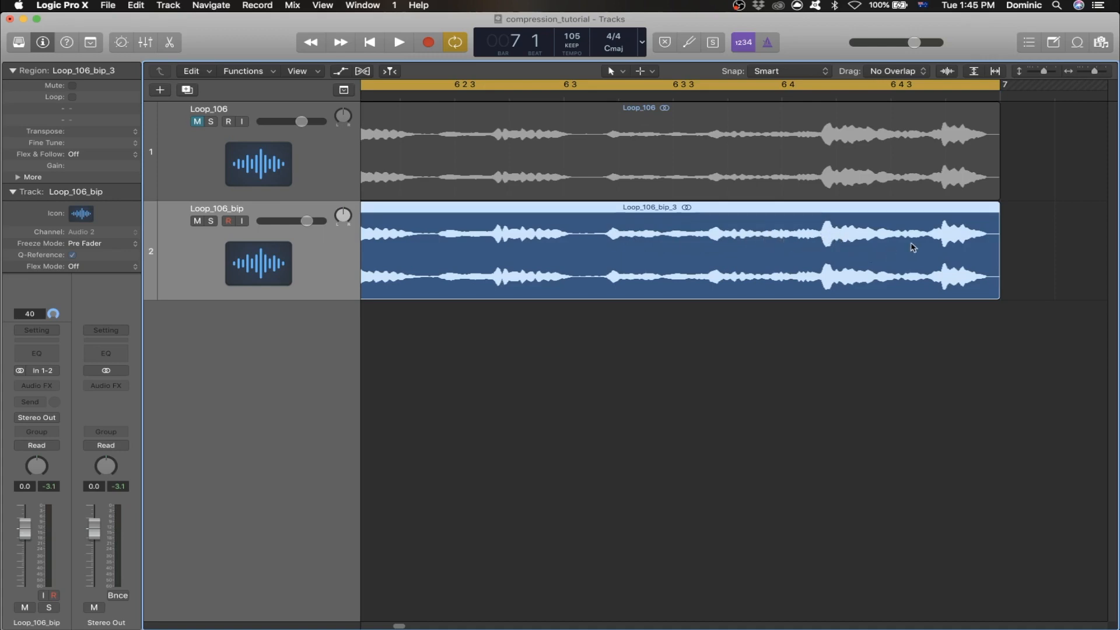
drag(1090, 73, 1087, 73)
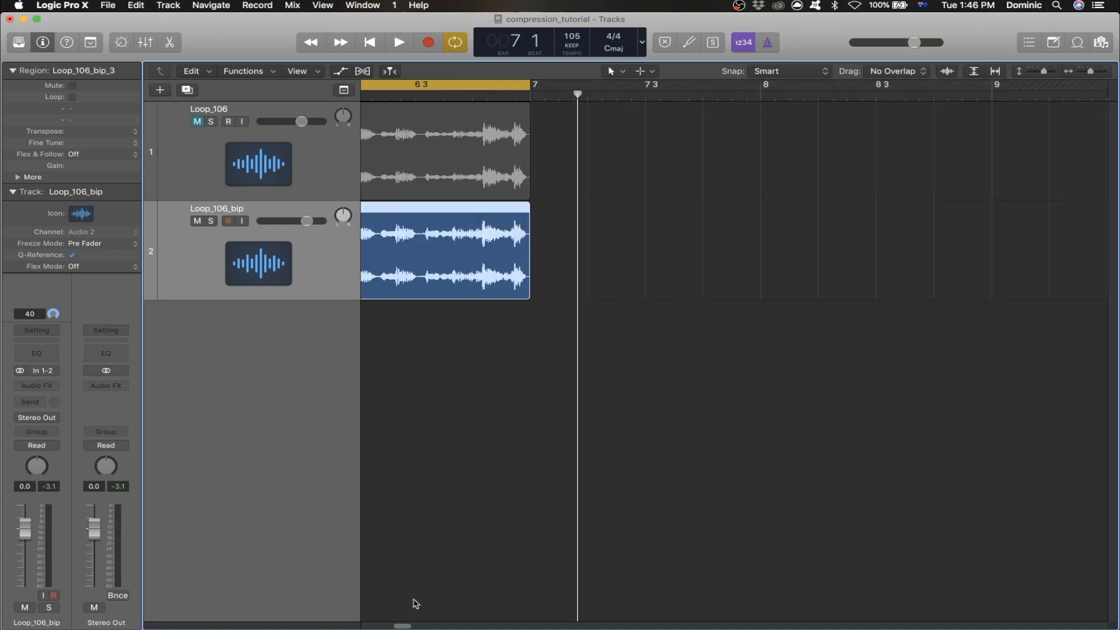
drag(401, 626, 389, 625)
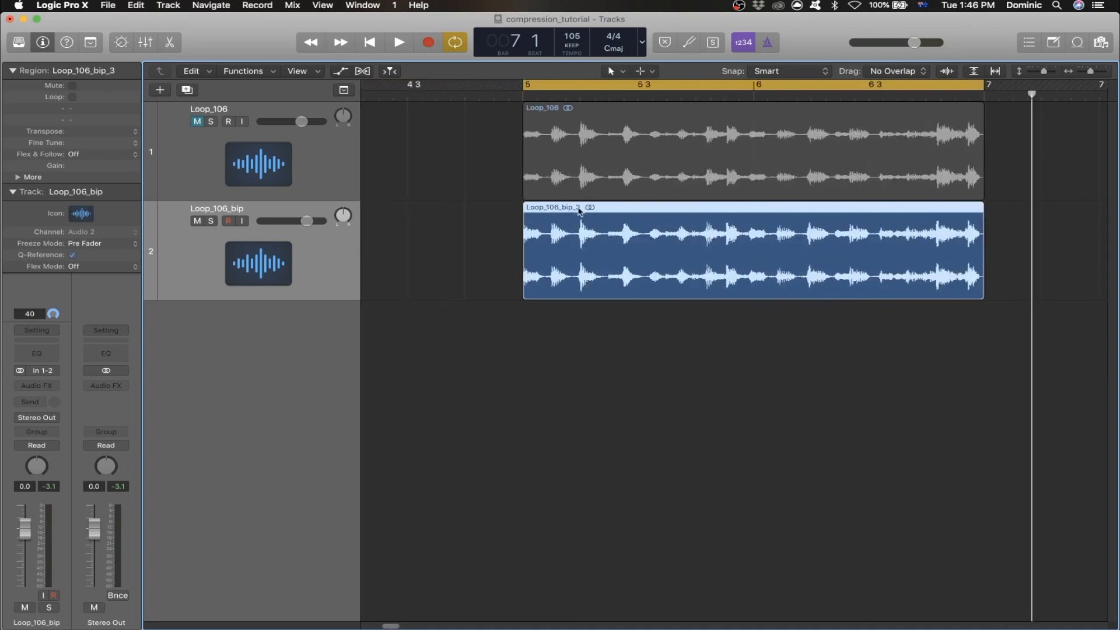
- Insert a Gain plug-in on the Loop_106_bip track and set its gain to +3.4 dB
click(39, 386)
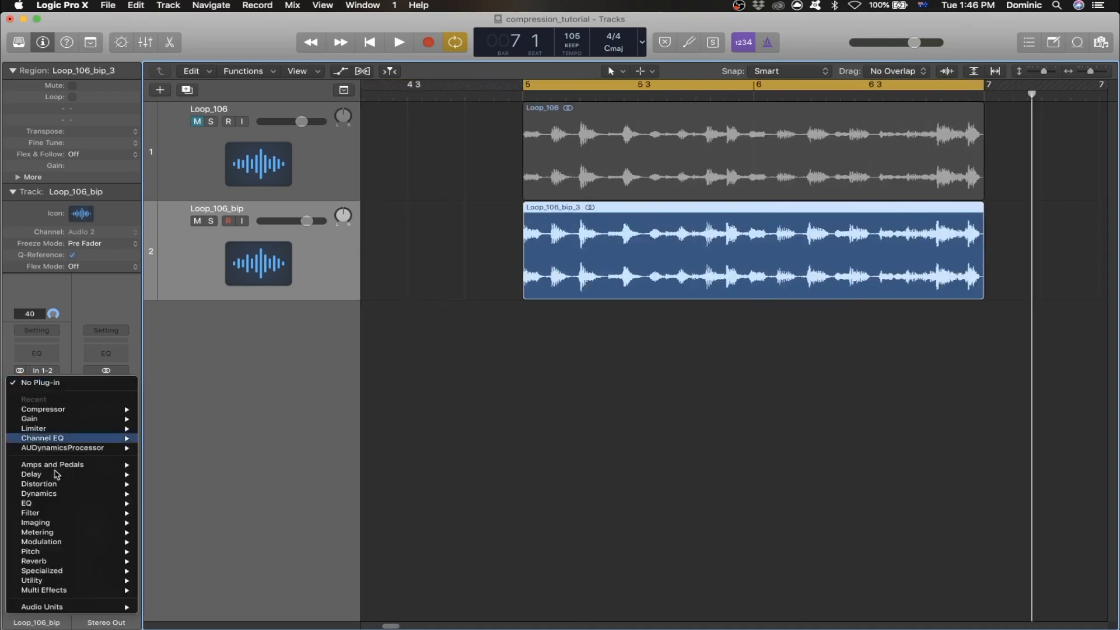
click(265, 578)
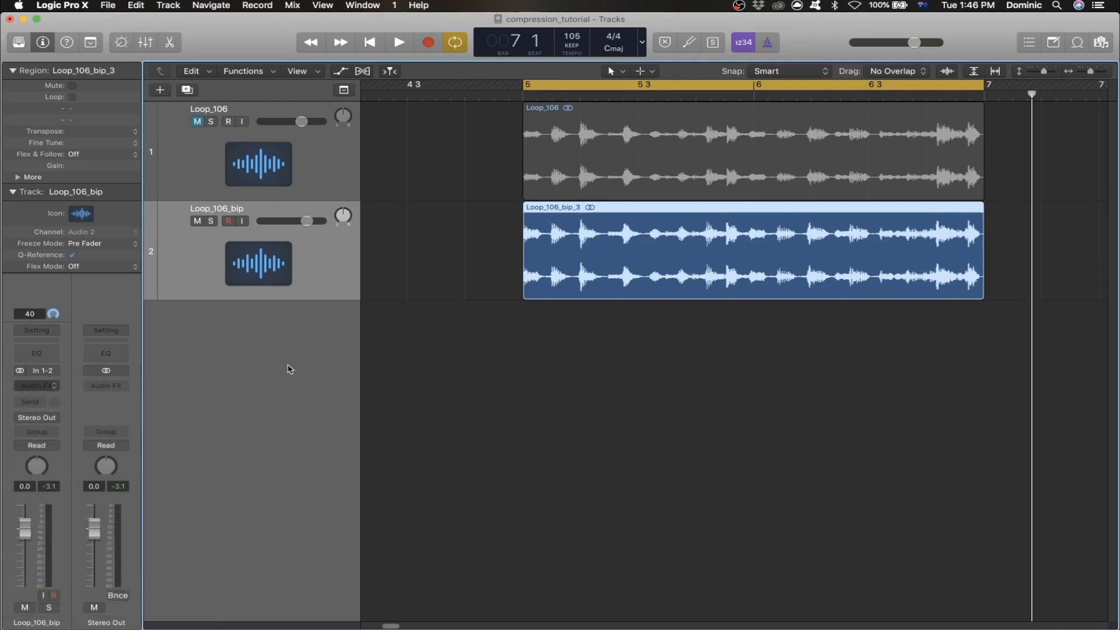
drag(57, 137, 61, 131)
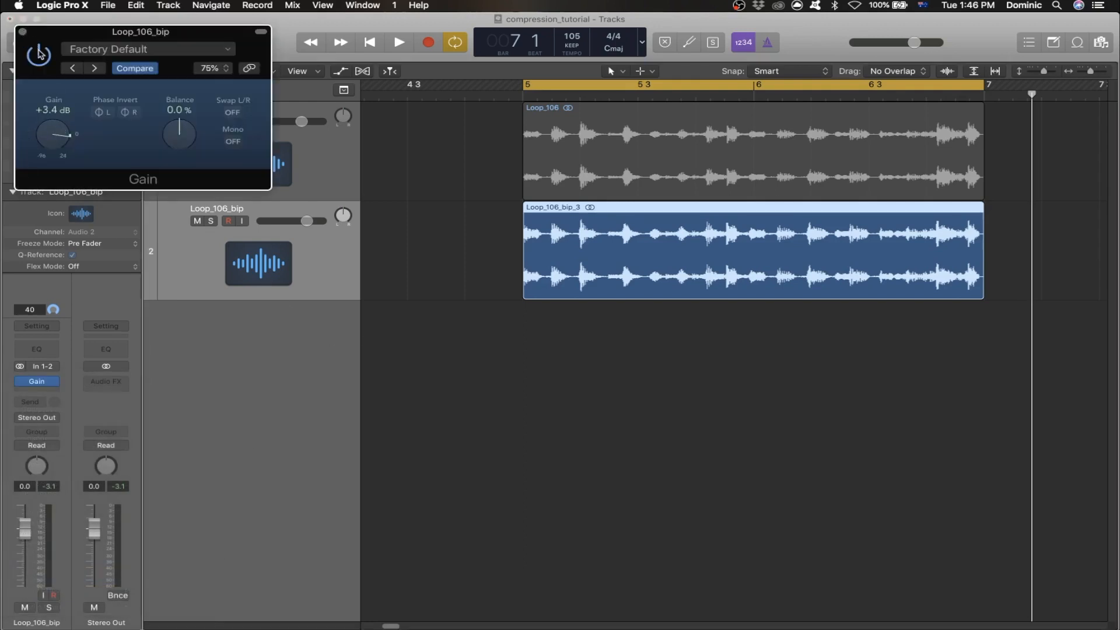
- Remove the Gain plug-in from the Loop_106_bip track and deselect the region
click(41, 382)
click(56, 382)
click(30, 394)
click(435, 366)
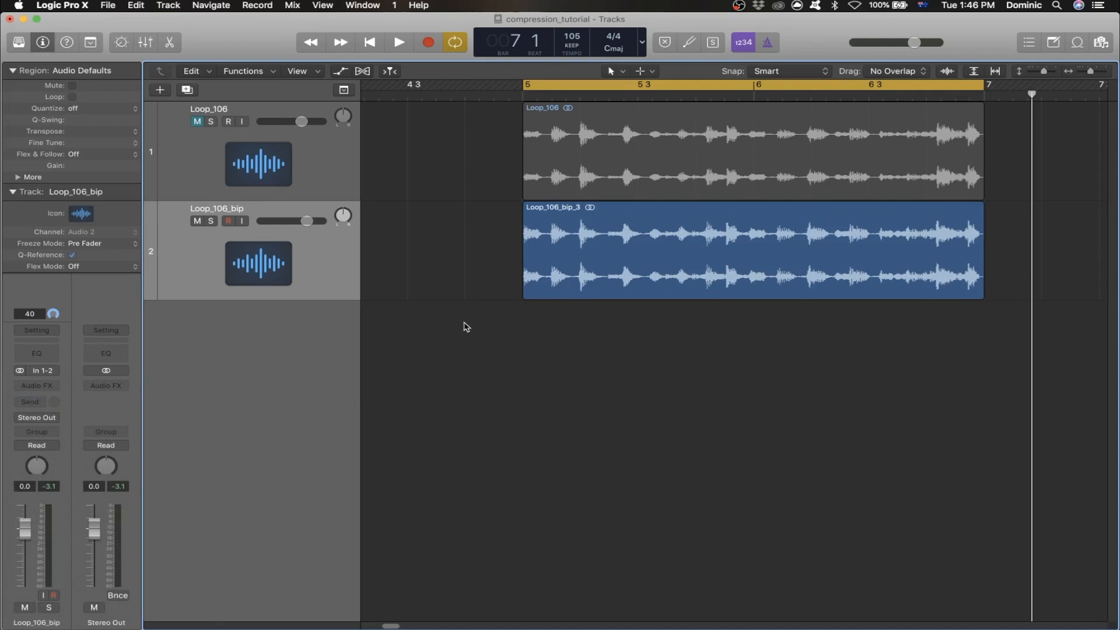